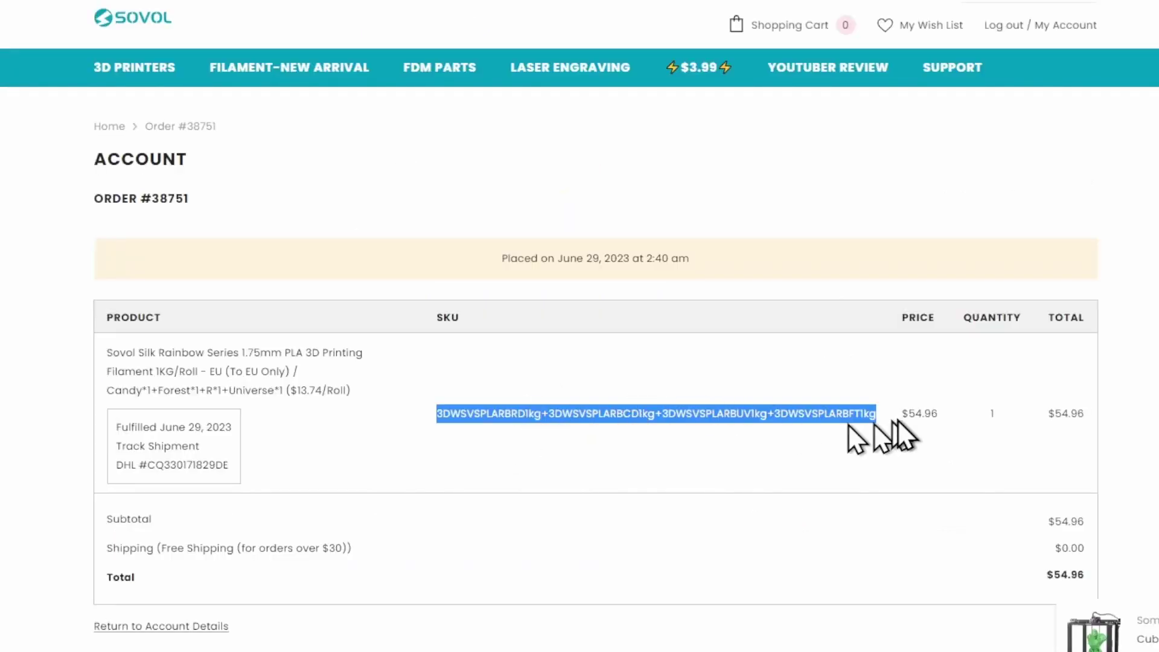
- Open the Sovol Silk Rainbow Series 1.75mm PLA product page from the past order
click(222, 355)
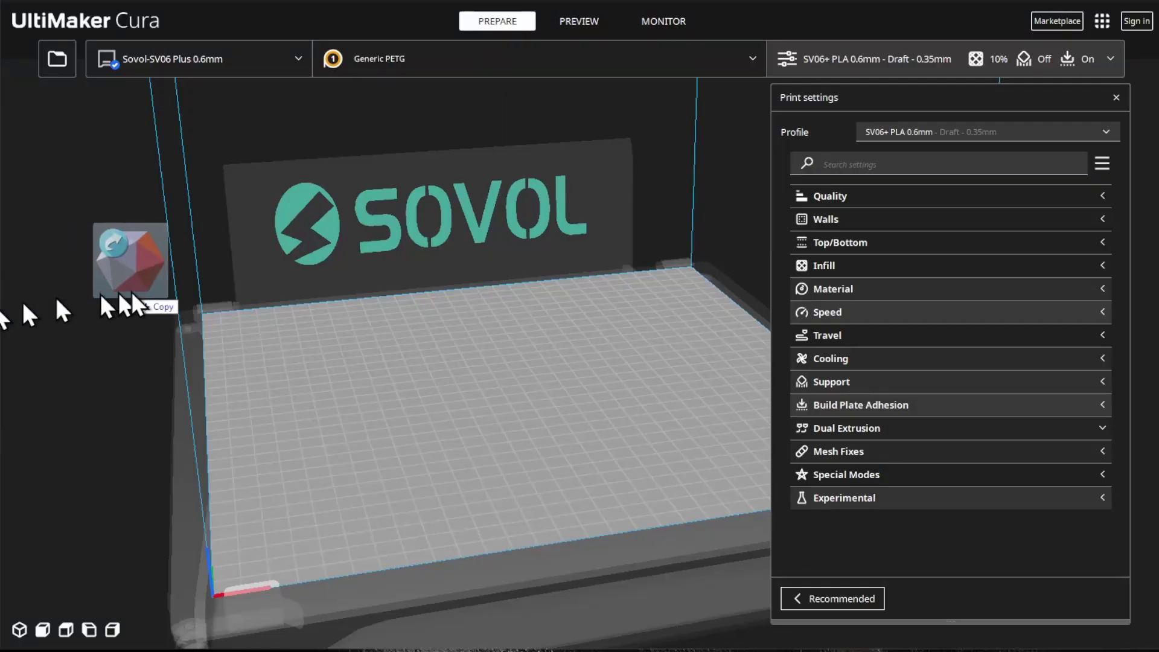
- Load Planter01-vase-mode.high.stl onto the build plate, keeping the current print profile
drag(133, 294, 510, 379)
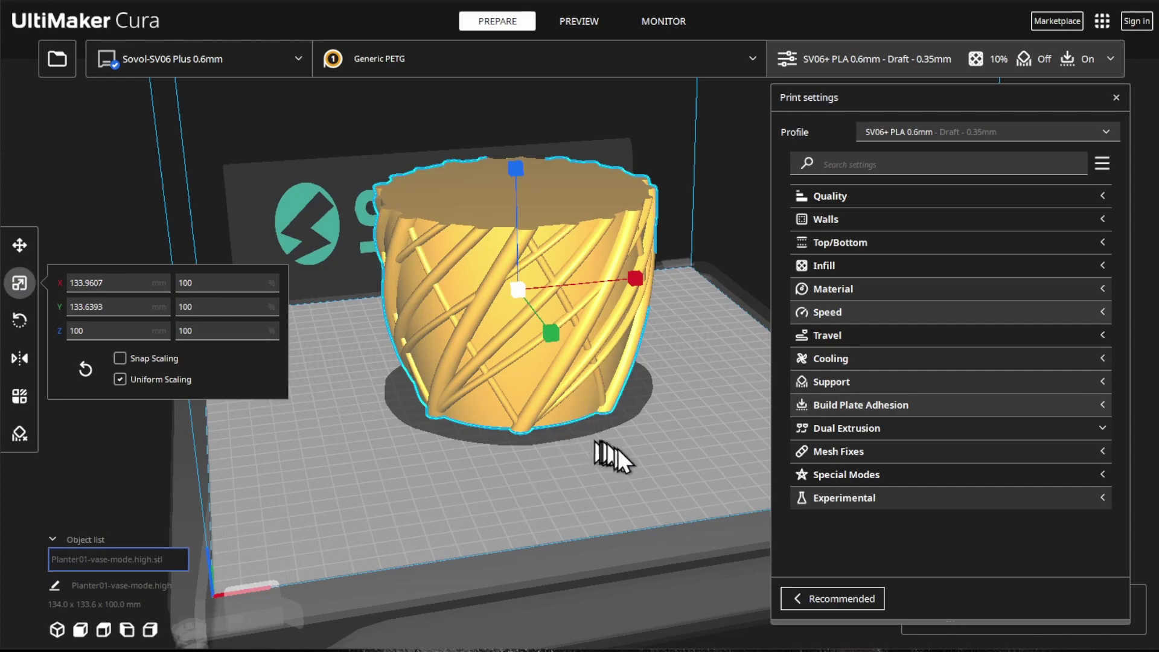
right_drag(618, 449, 608, 487)
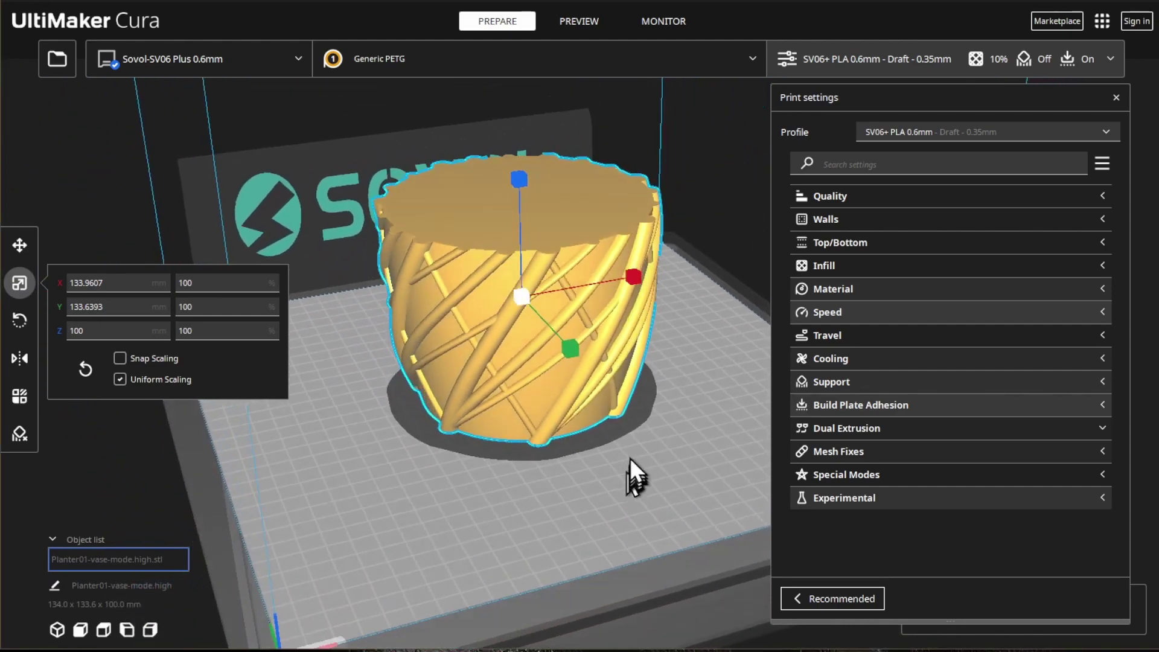
mouse_move(630, 458)
right_down()
mouse_move(625, 445)
mouse_move(608, 450)
right_up()
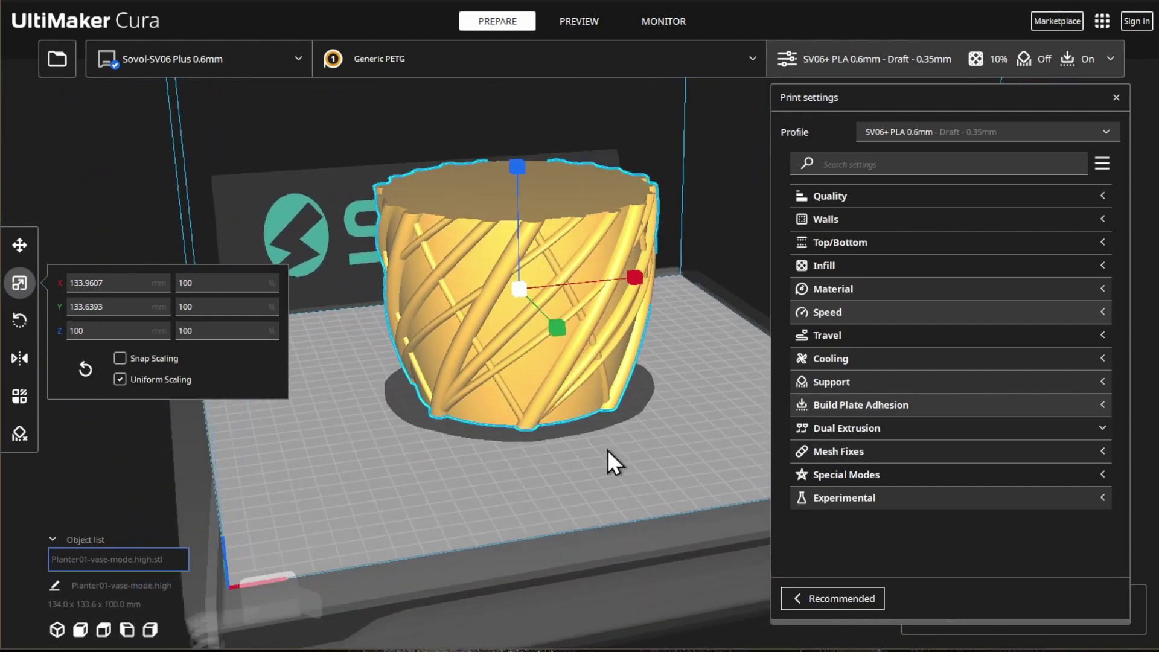
click(929, 130)
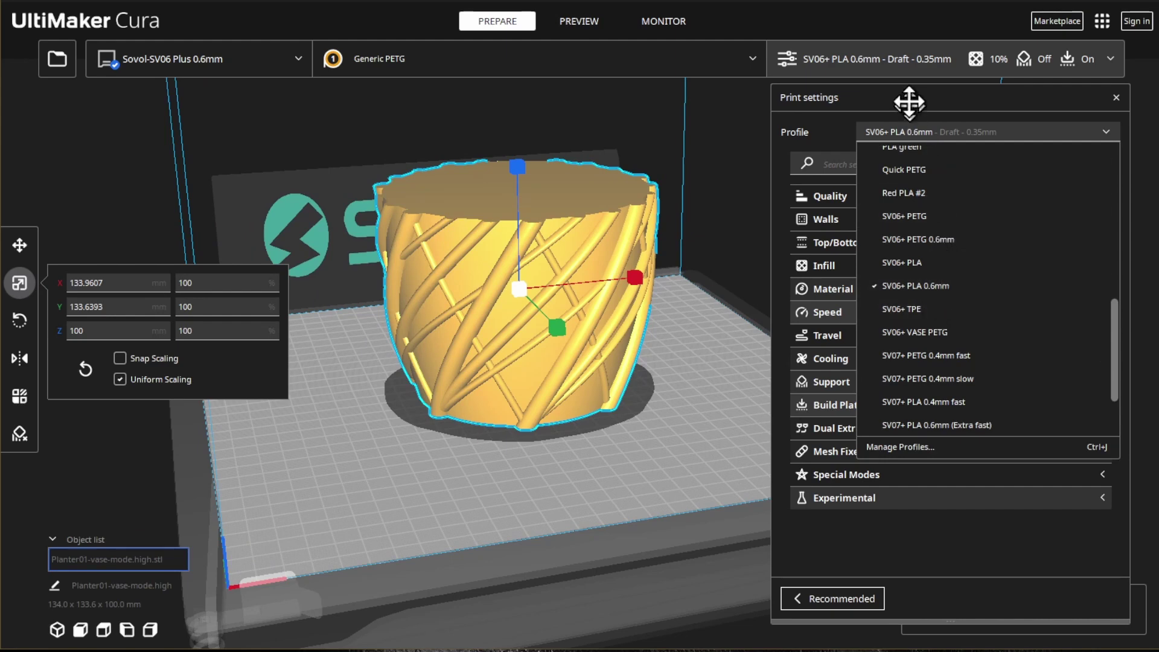
click(915, 131)
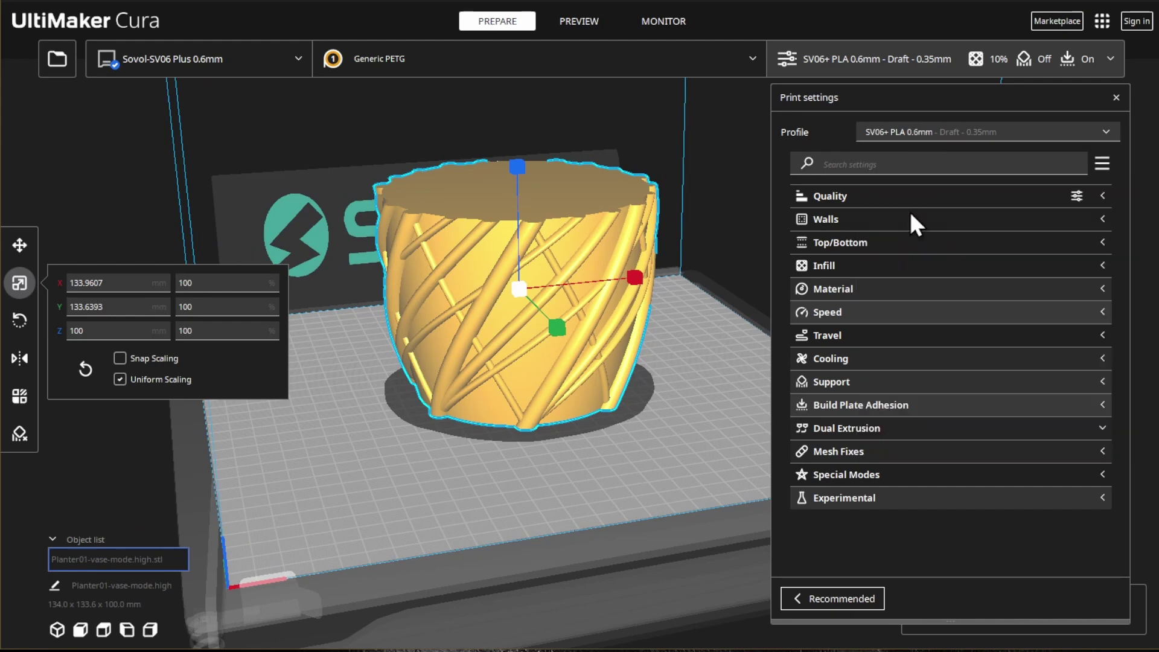
- Enable Spiralize Outer Contour under Special Modes, leaving Surface Mode at Normal
click(889, 476)
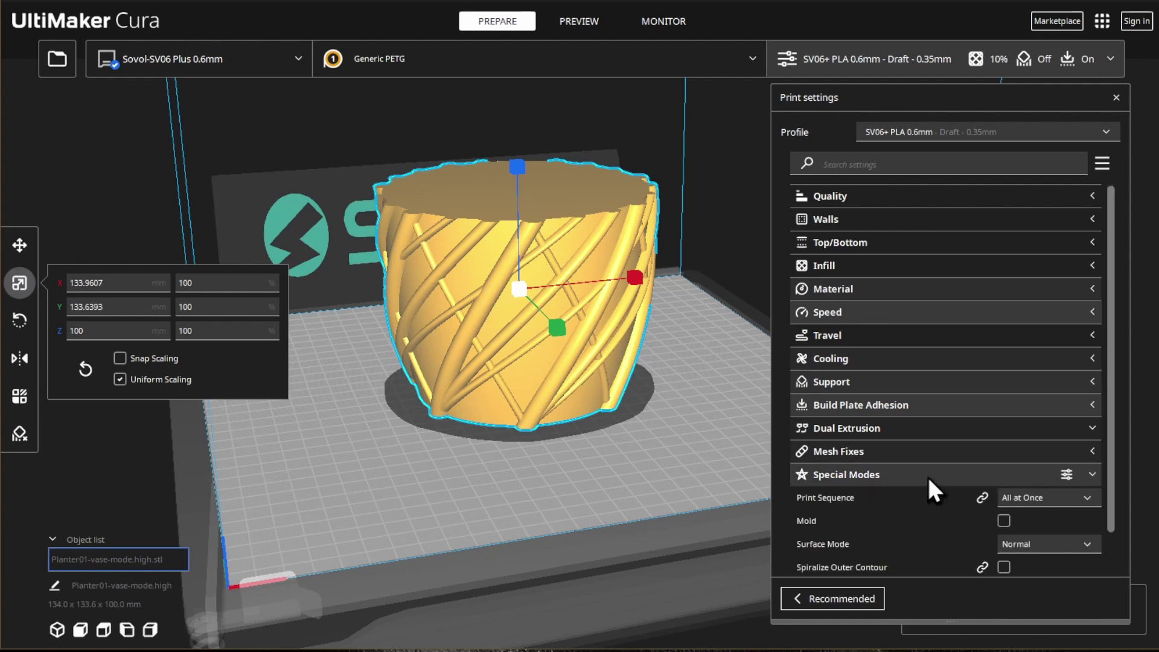
scroll(928, 475, down, 2)
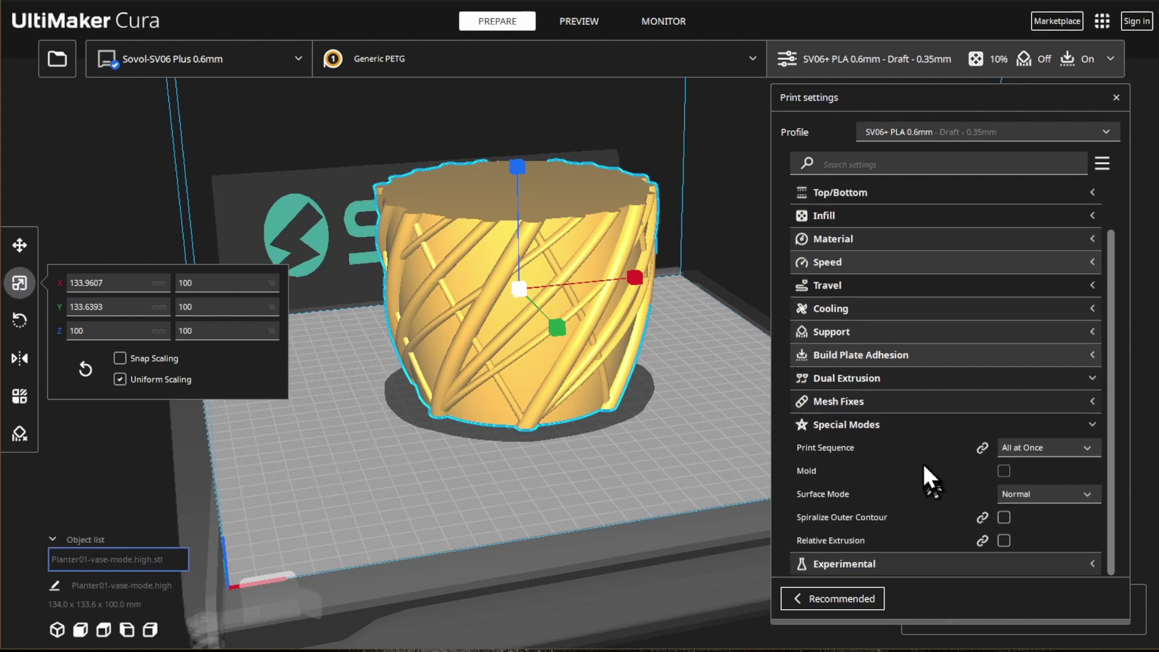
click(1005, 519)
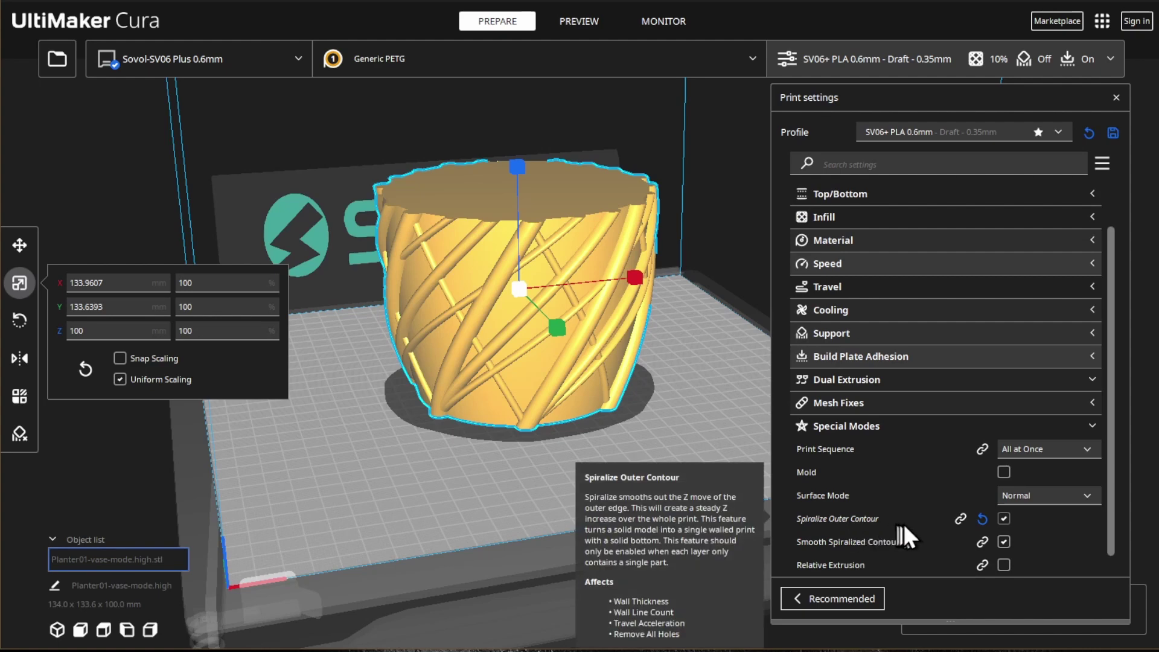
click(1049, 498)
click(1050, 499)
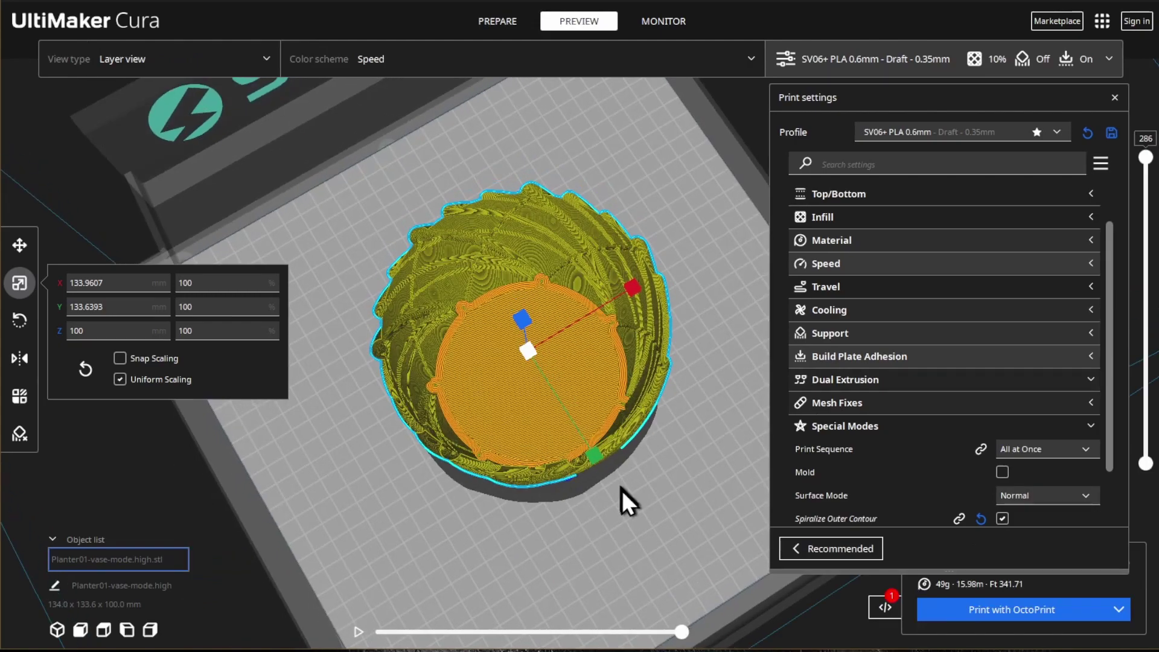
right_drag(622, 490, 687, 387)
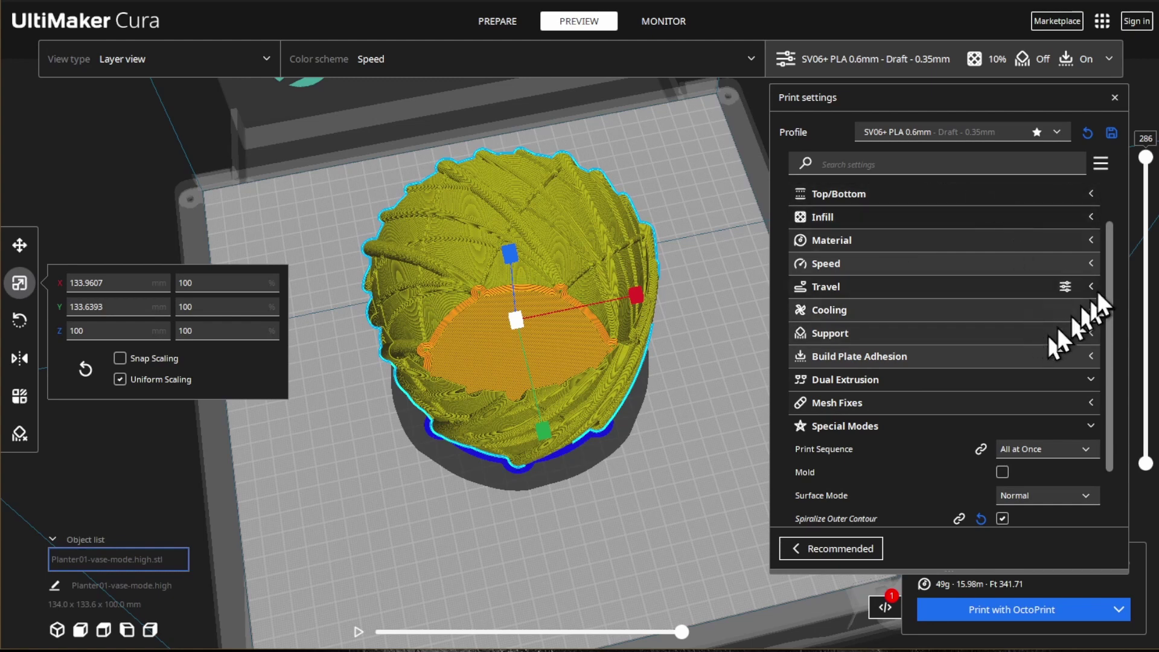
- Change Layer Height from 0.35 to 0.3 mm and Line Width from 0.6 to 0.8 mm
scroll(1107, 269, up, 1)
scroll(1107, 268, up, 2)
click(915, 197)
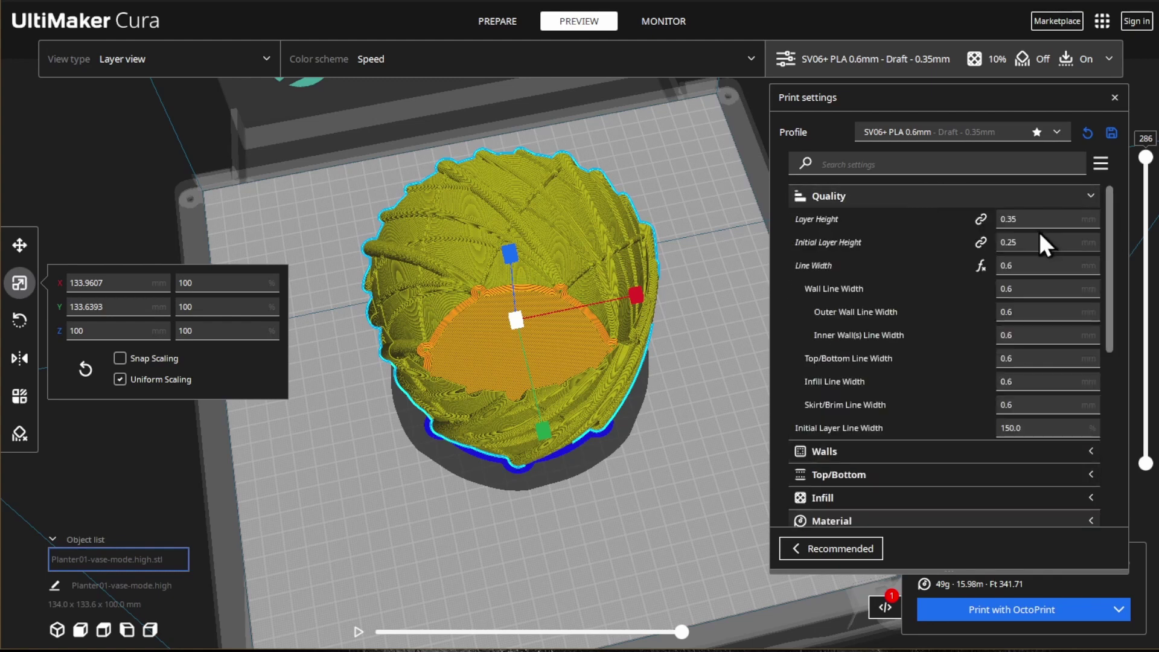
click(1033, 219)
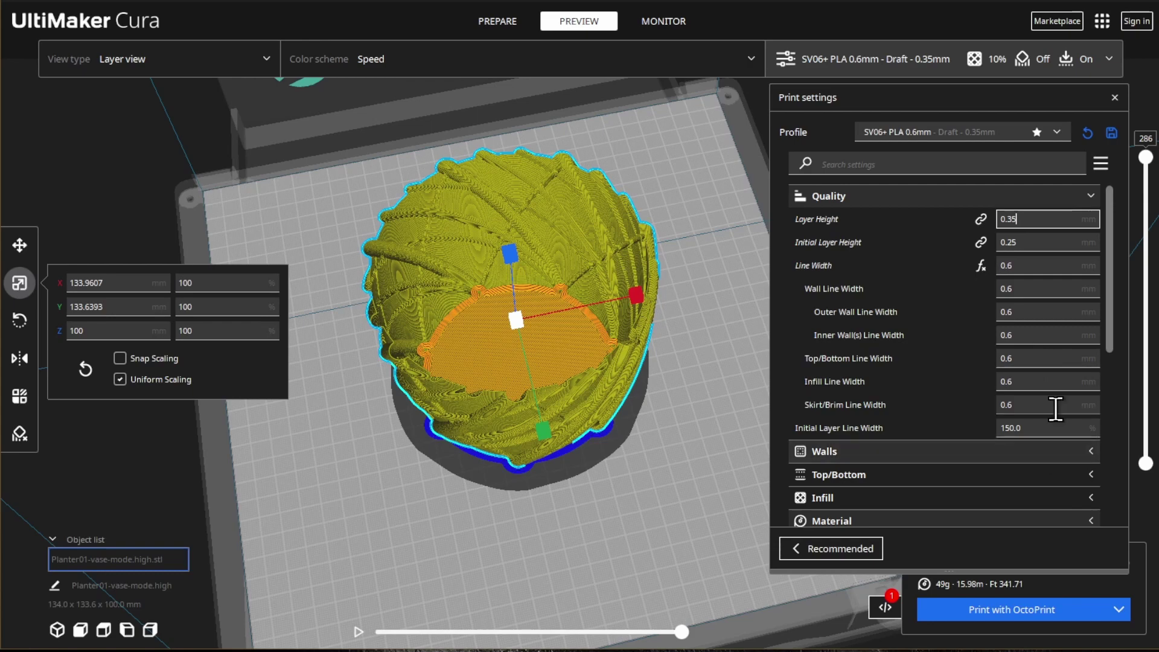
key(BackSpace)
text(0)
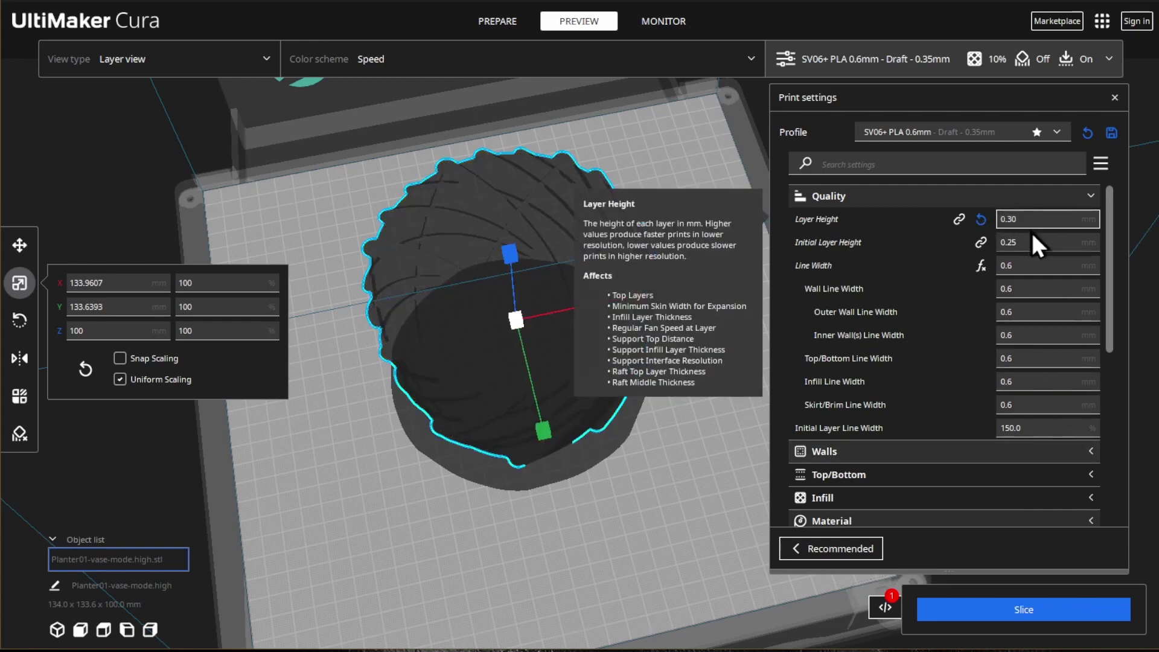
click(1064, 260)
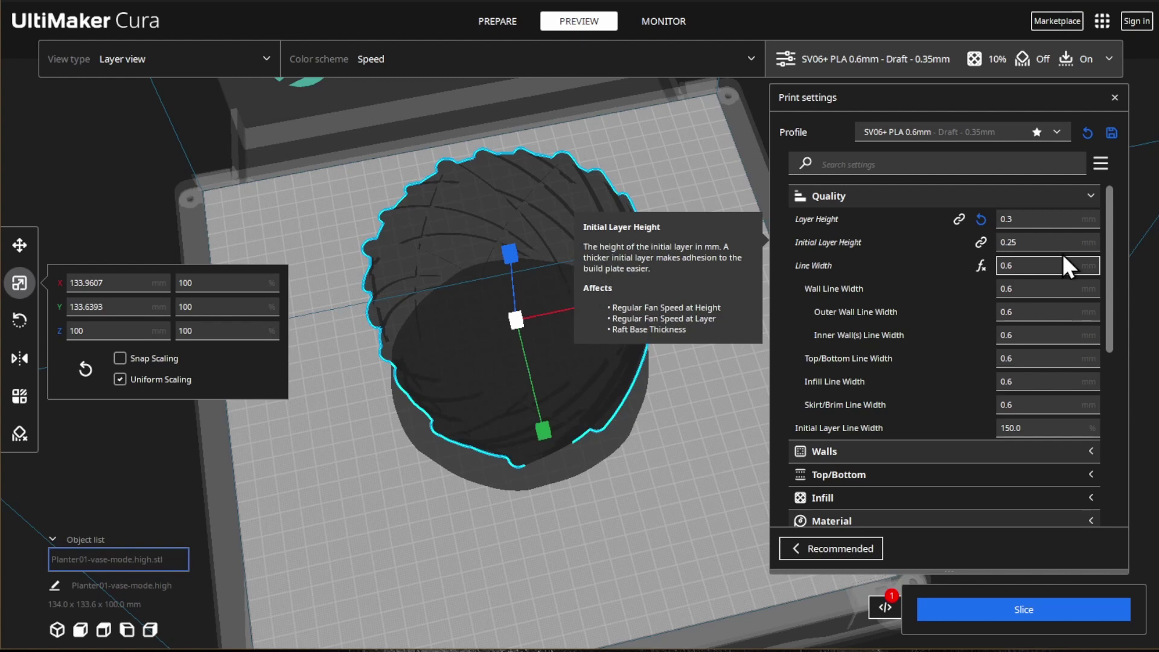
key(Left)
text(8)
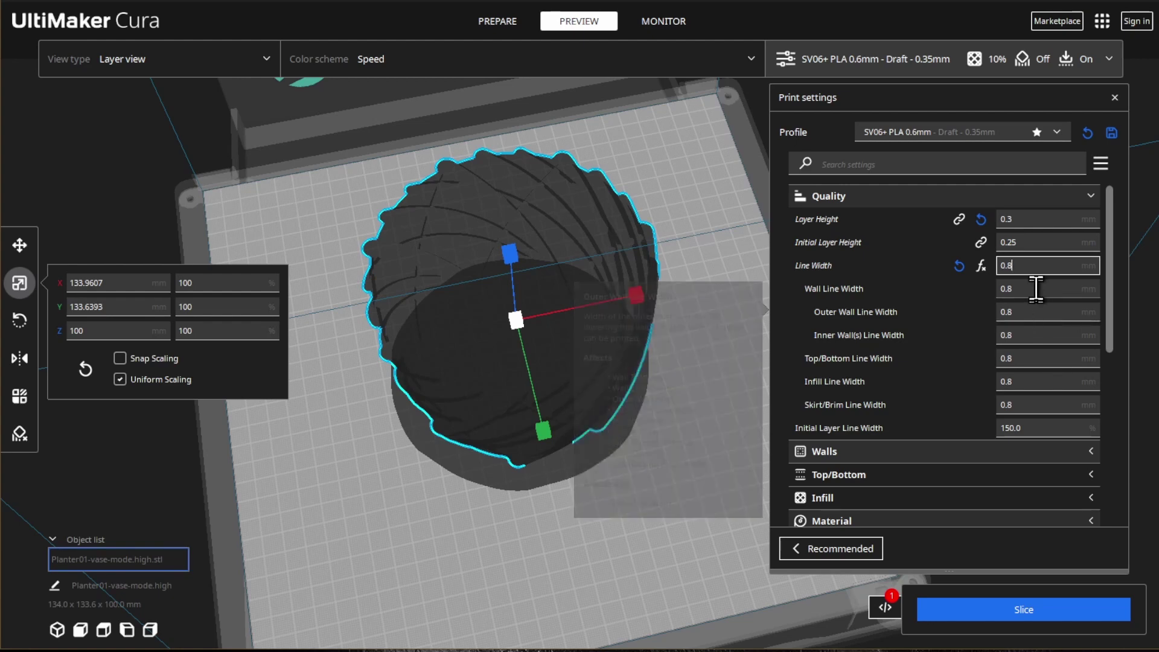
scroll(1039, 283, down, 2)
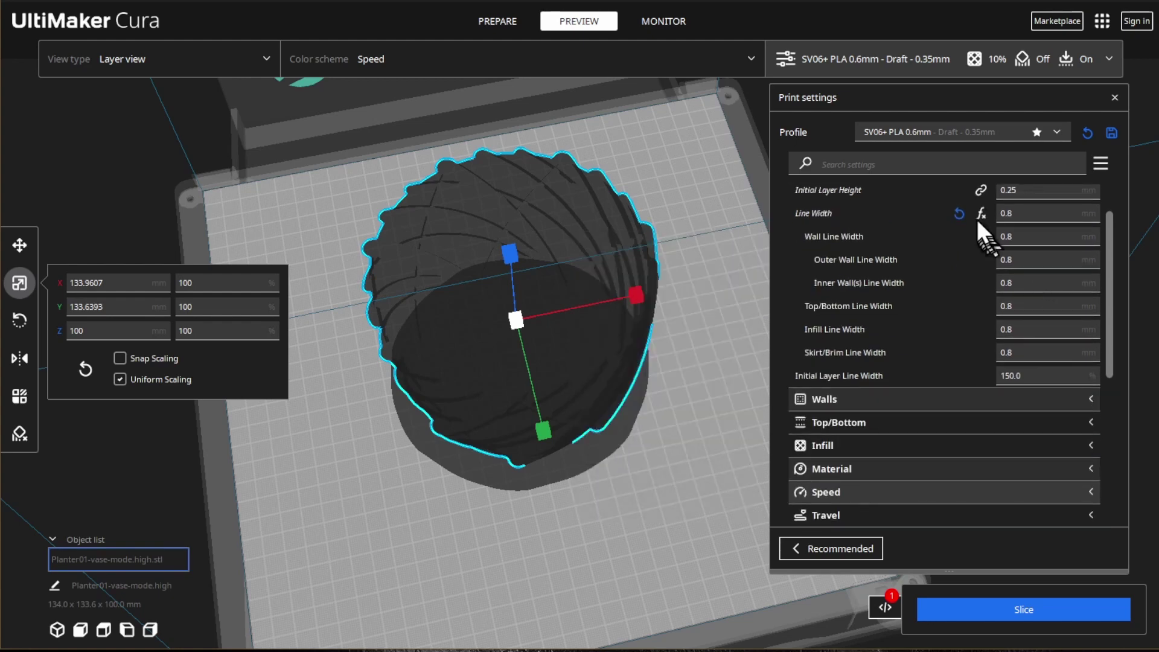
scroll(985, 216, up, 2)
click(967, 196)
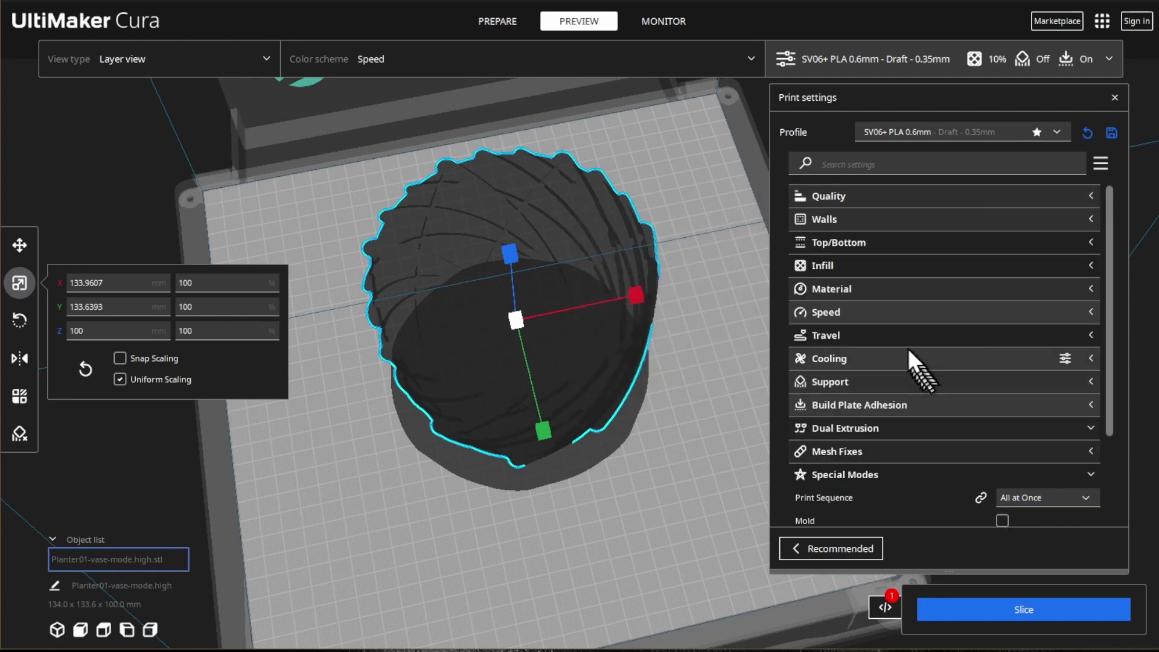
- Set Bottom Pattern Initial Layer to Concentric and Bottom Layers to 3 under Top/Bottom
click(876, 289)
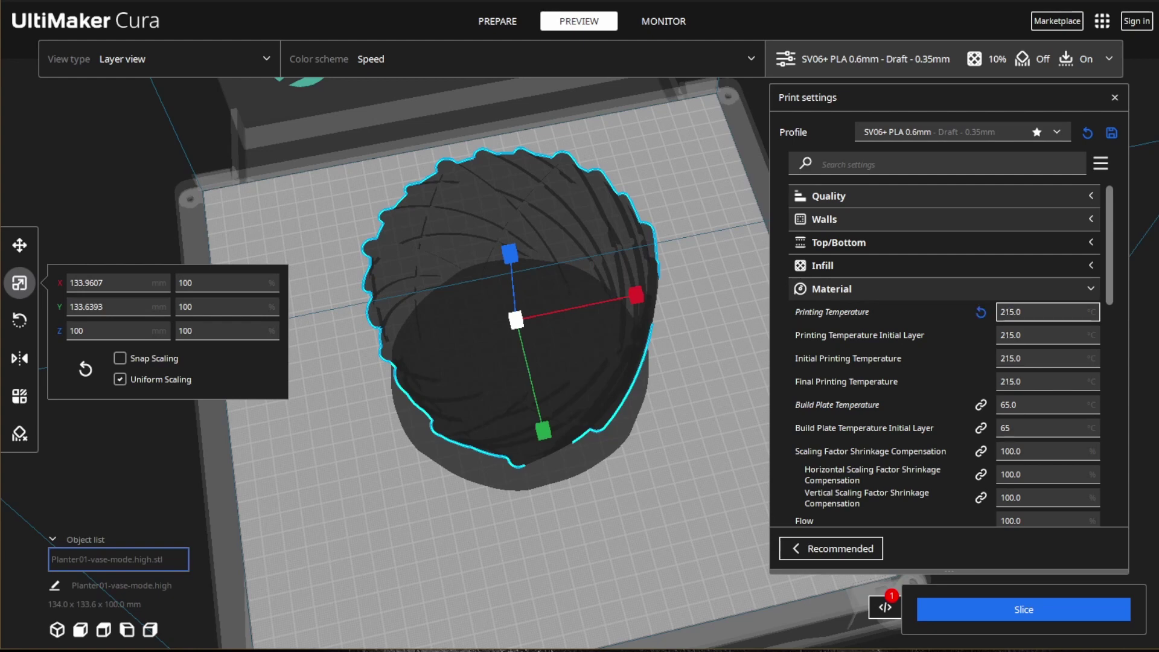
click(998, 289)
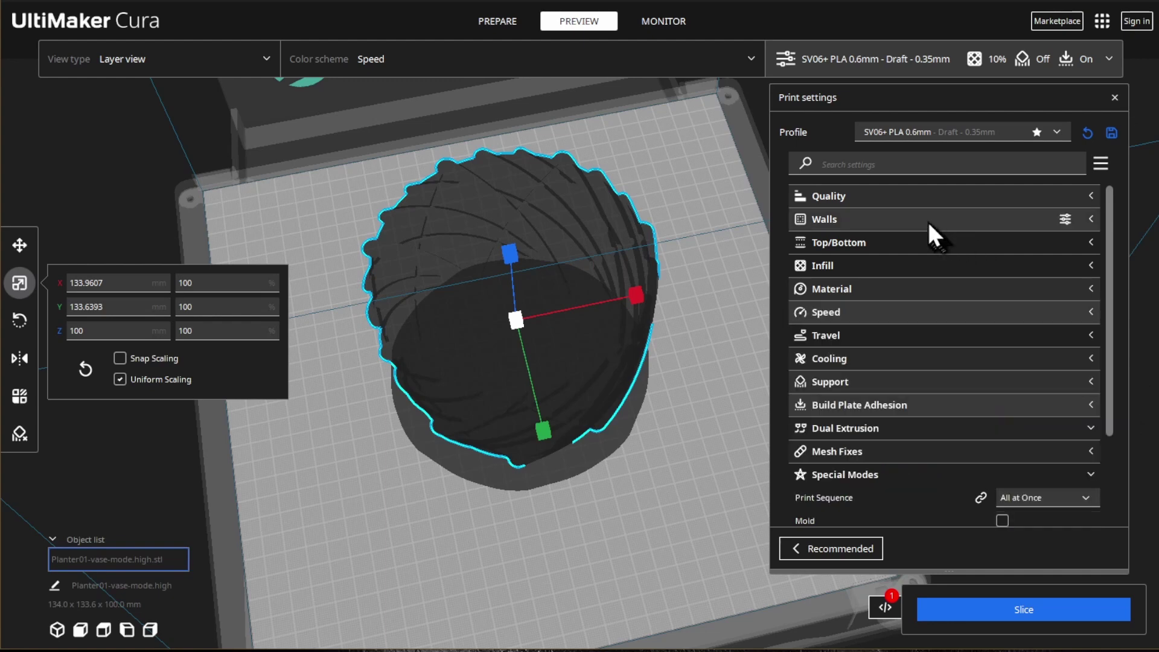
click(927, 242)
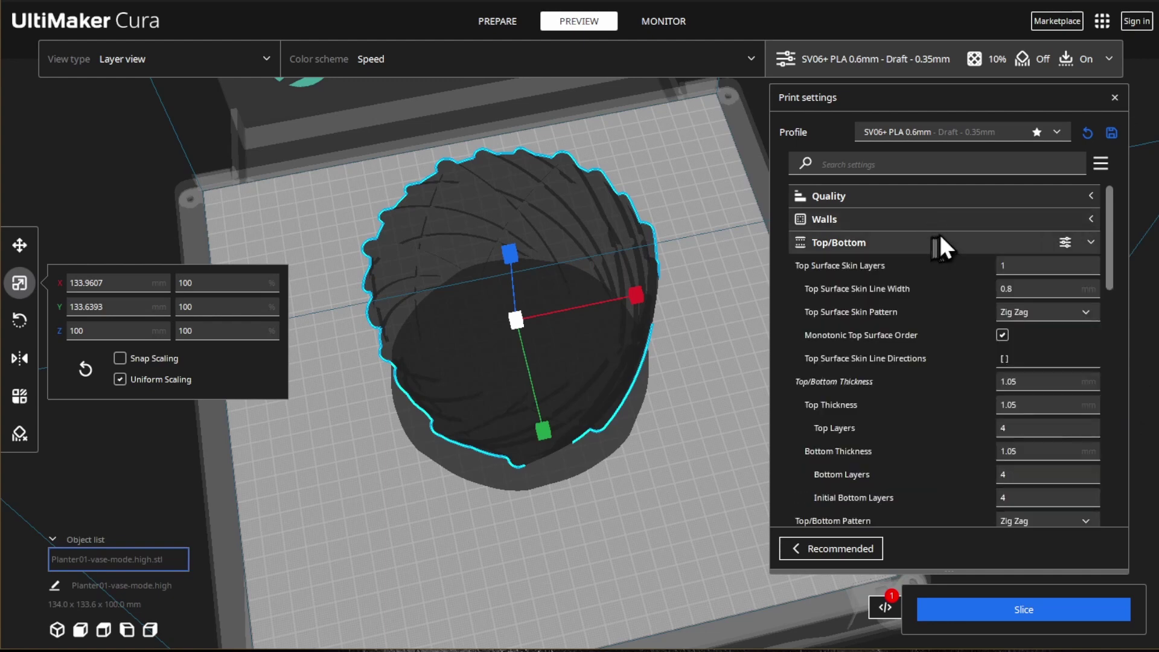
scroll(1044, 314, down, 2)
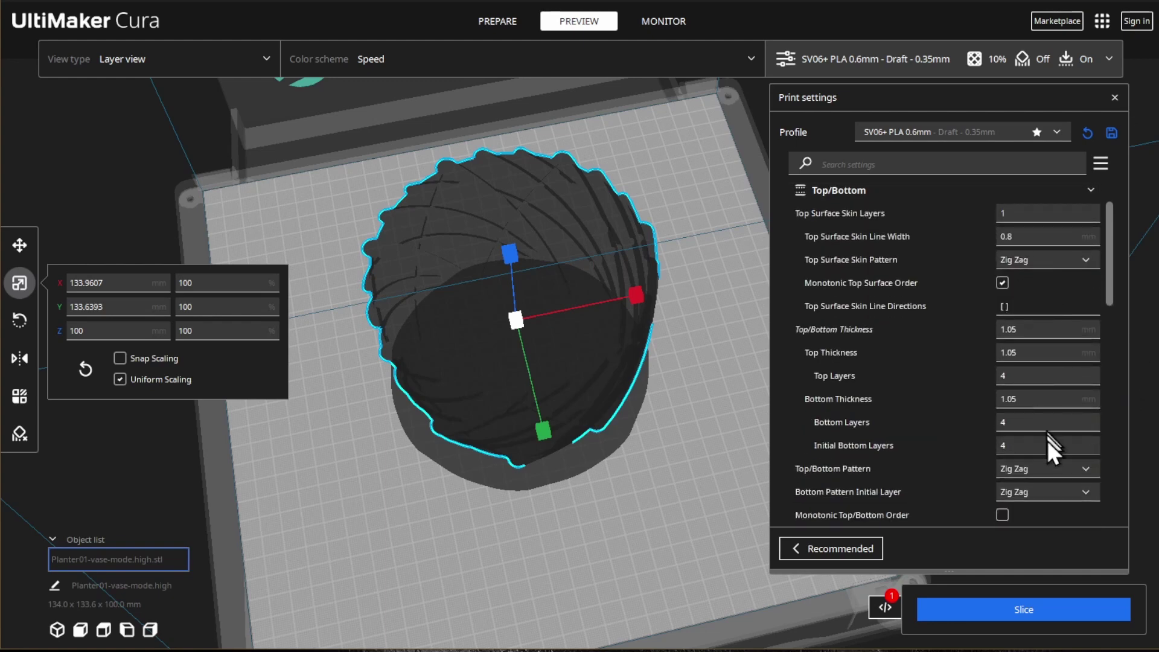
click(1043, 492)
click(1044, 529)
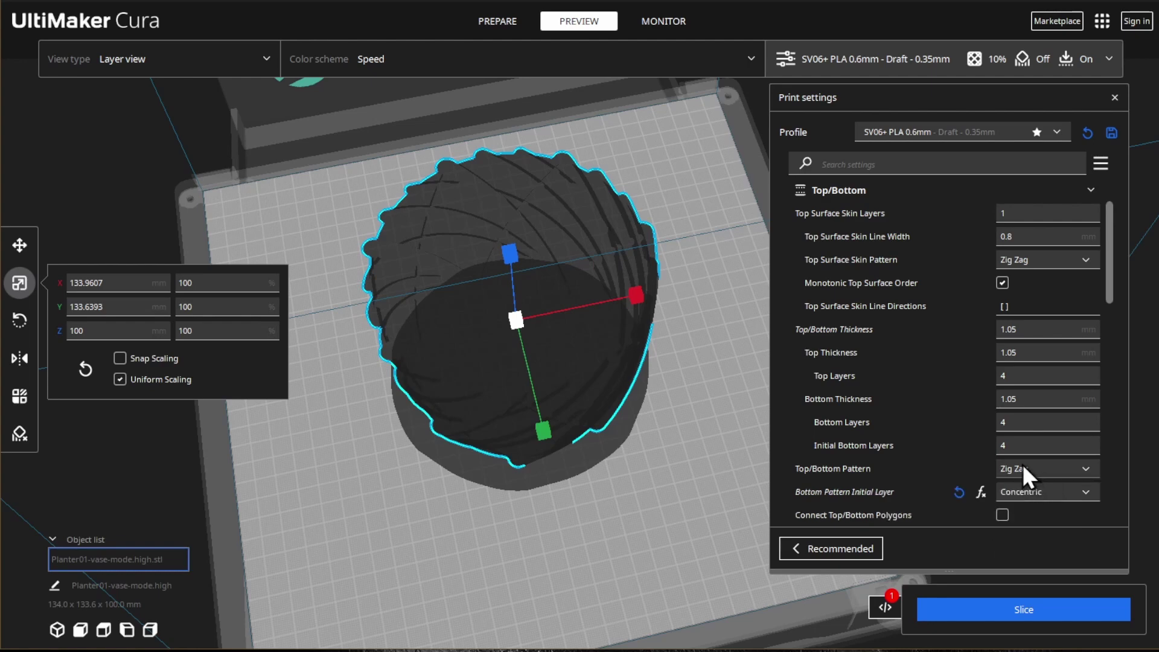
click(1023, 424)
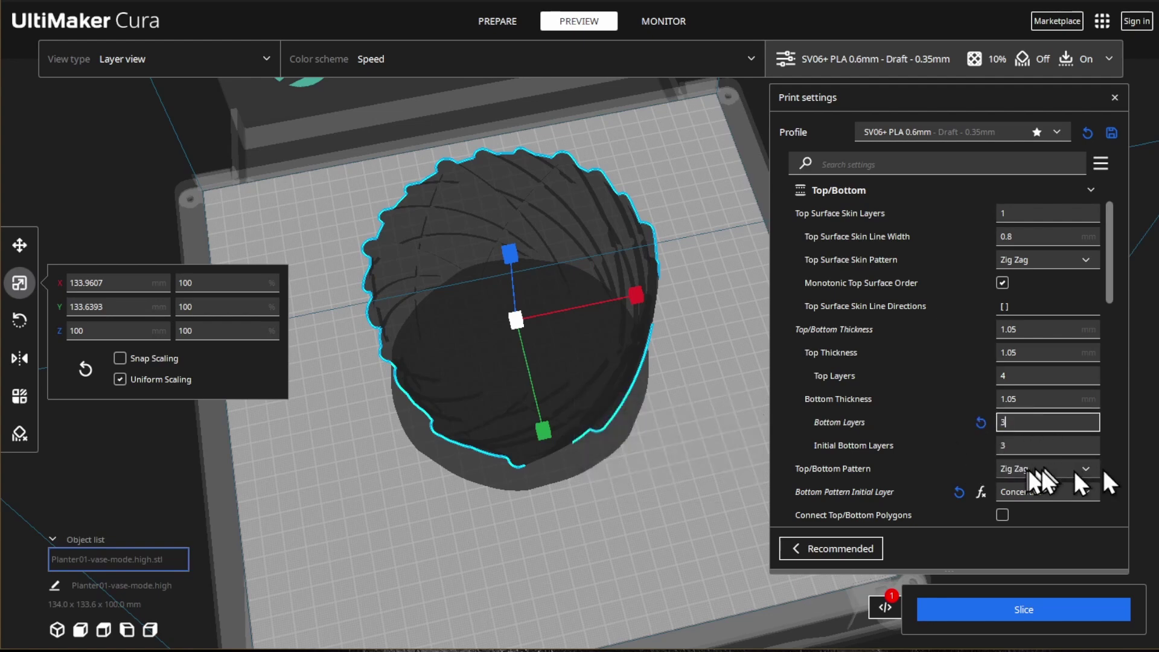
text(3)
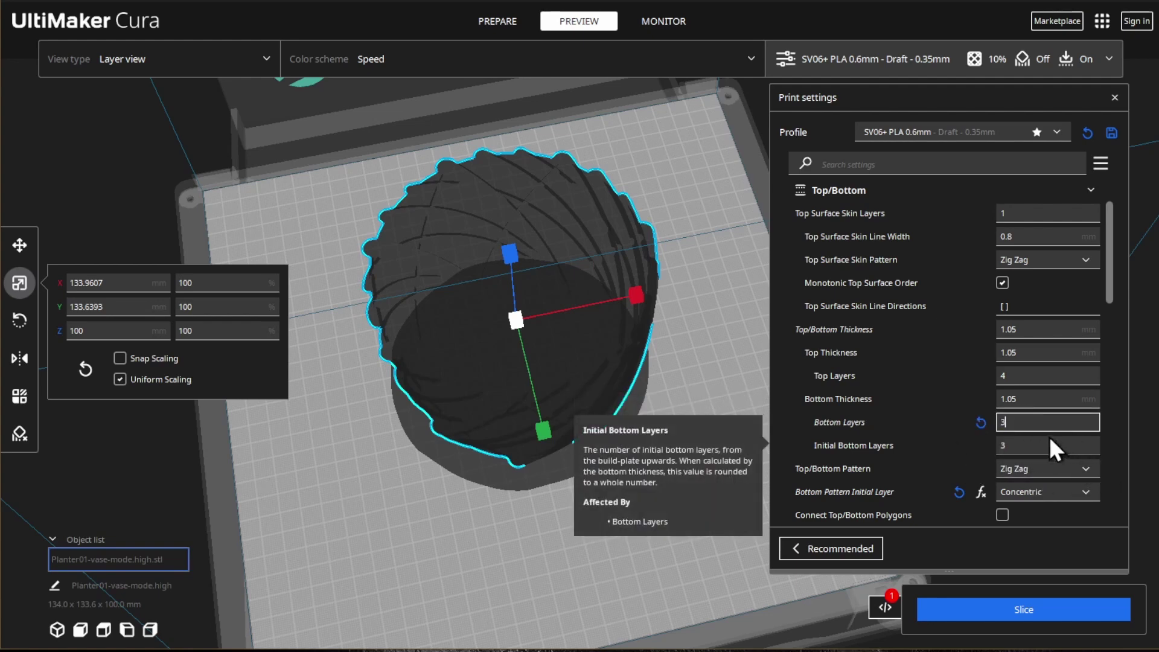
scroll(978, 274, up, 2)
click(920, 247)
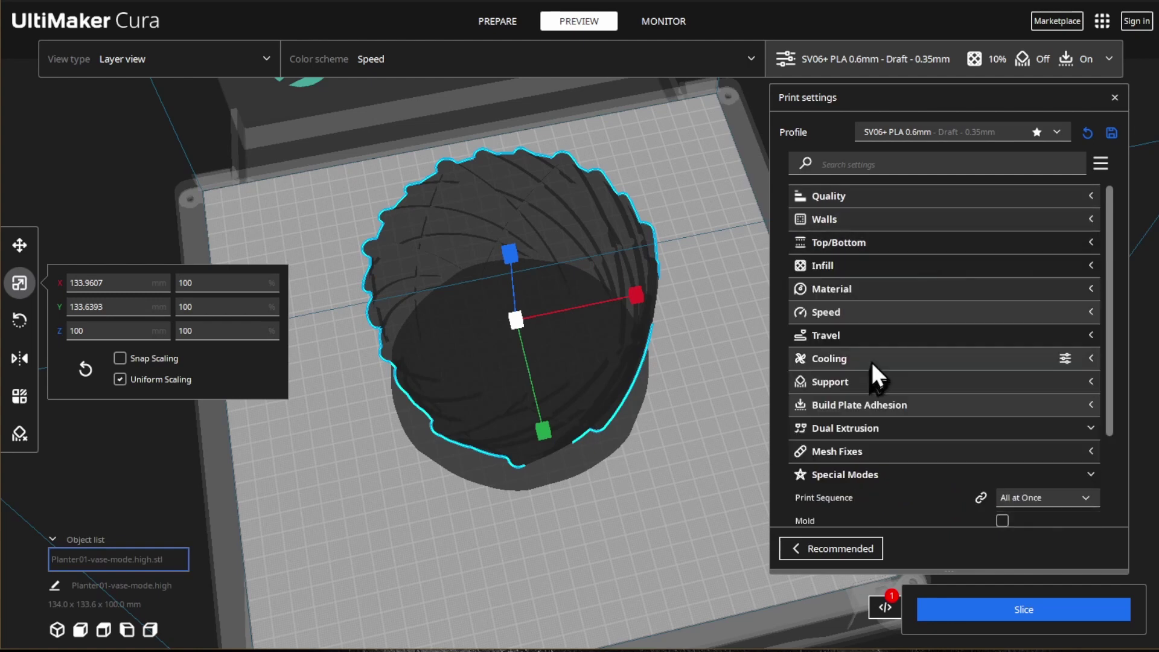
click(872, 361)
click(1027, 404)
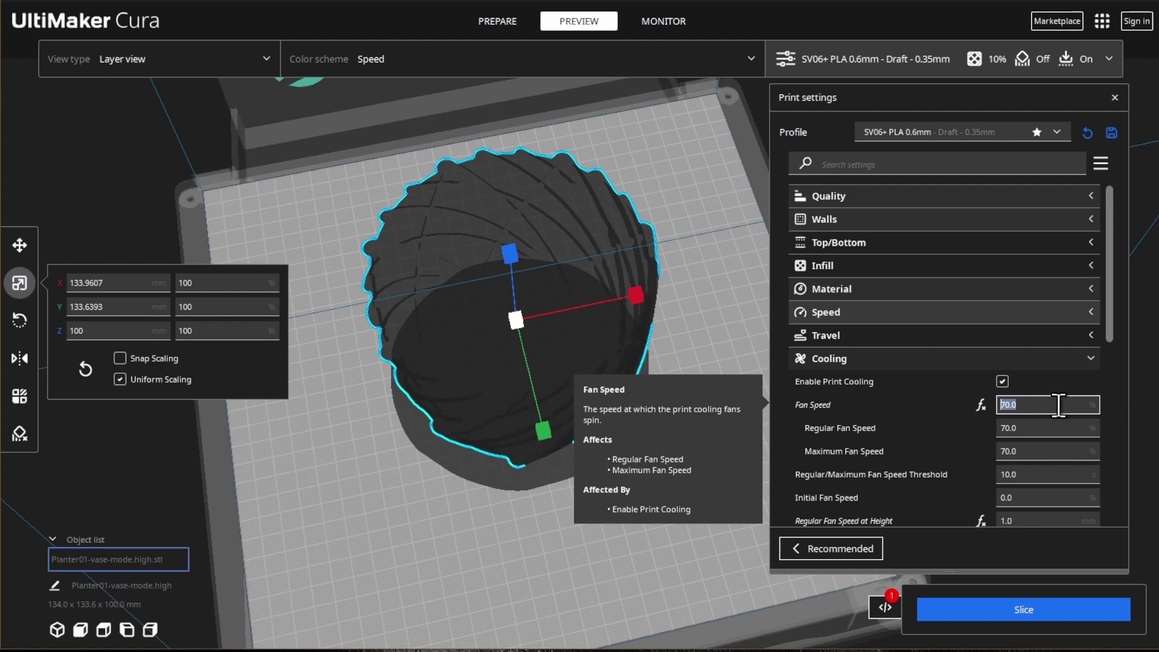
text(100)
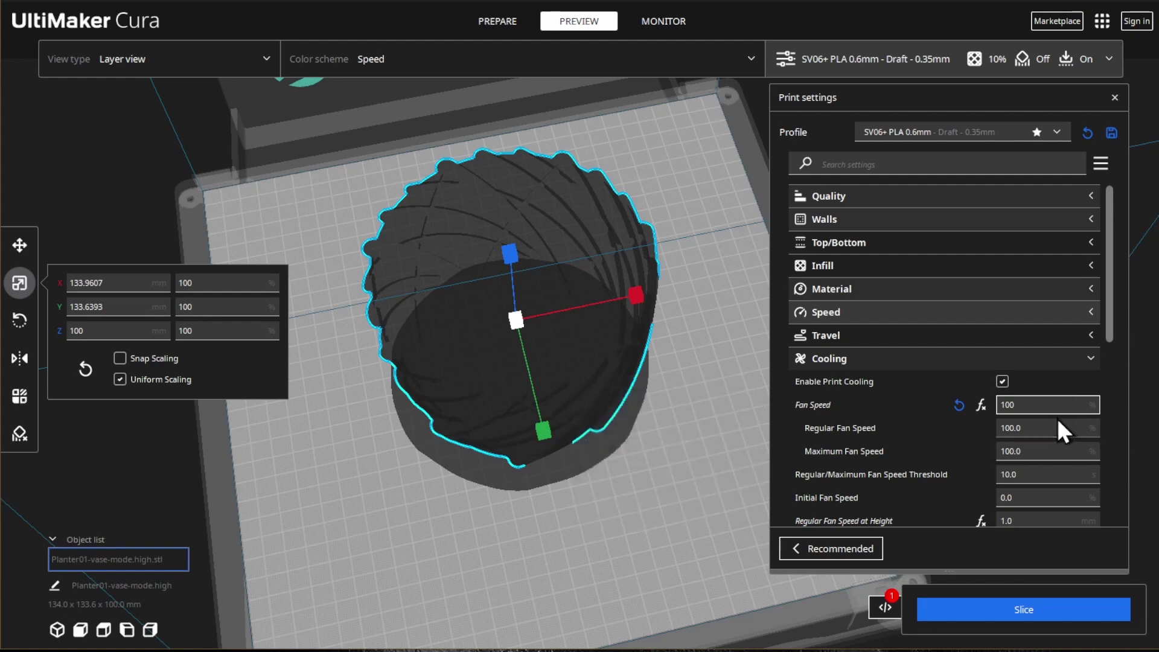
click(827, 312)
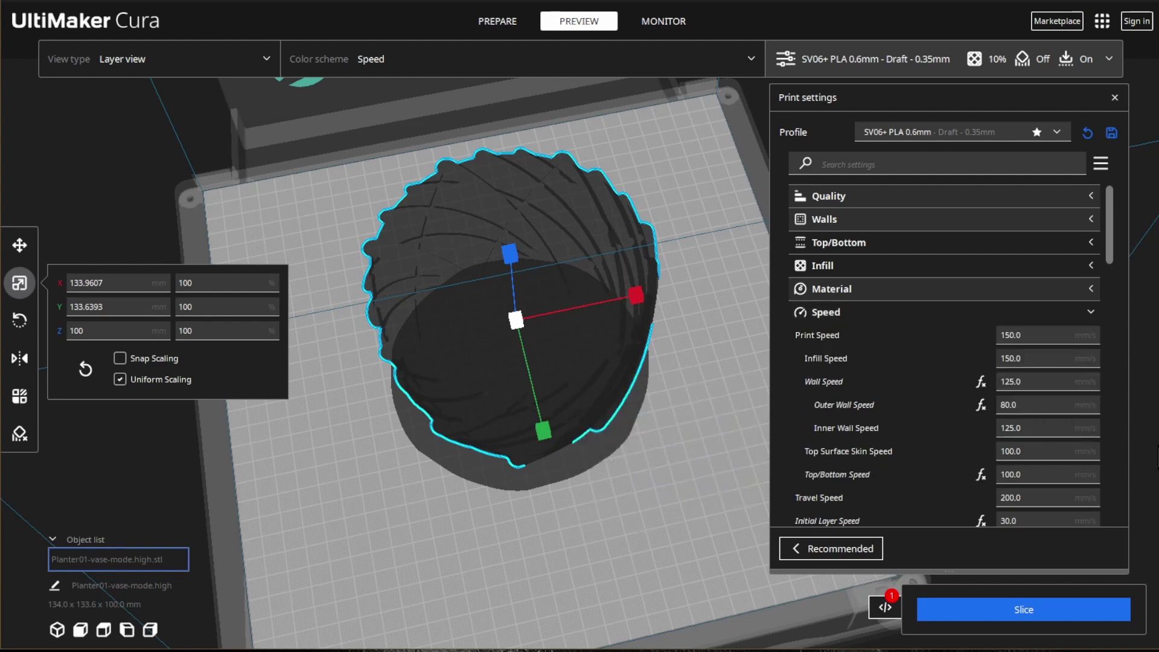
scroll(1069, 432, down, 2)
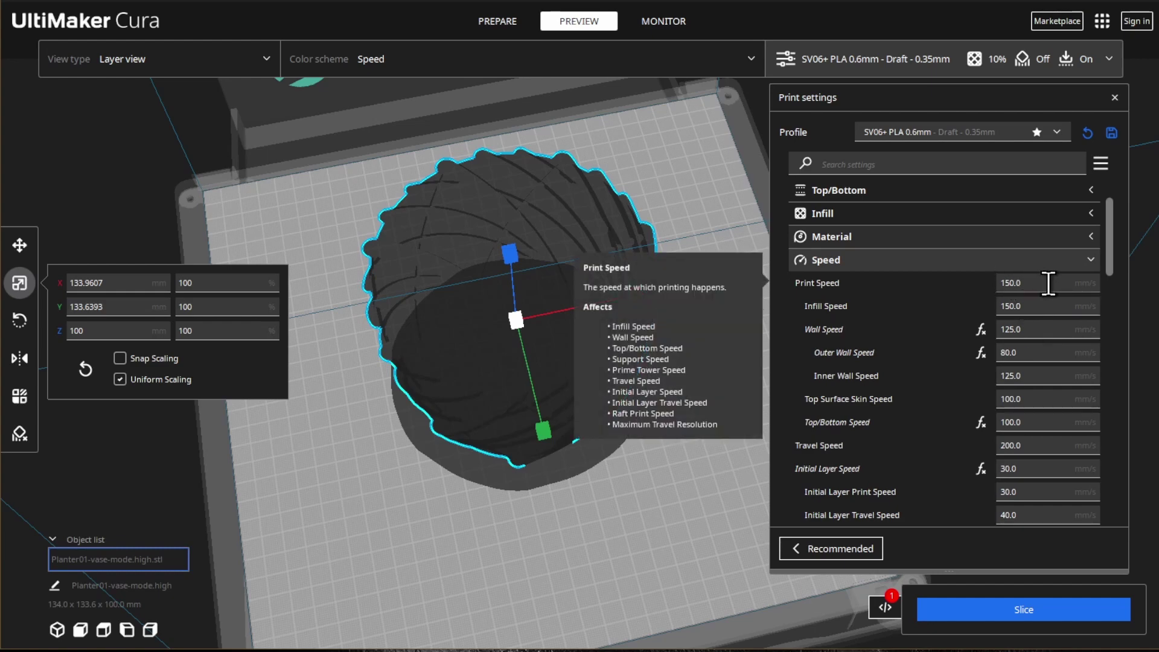
scroll(1051, 332, down, 2)
click(1051, 413)
scroll(1080, 435, down, 2)
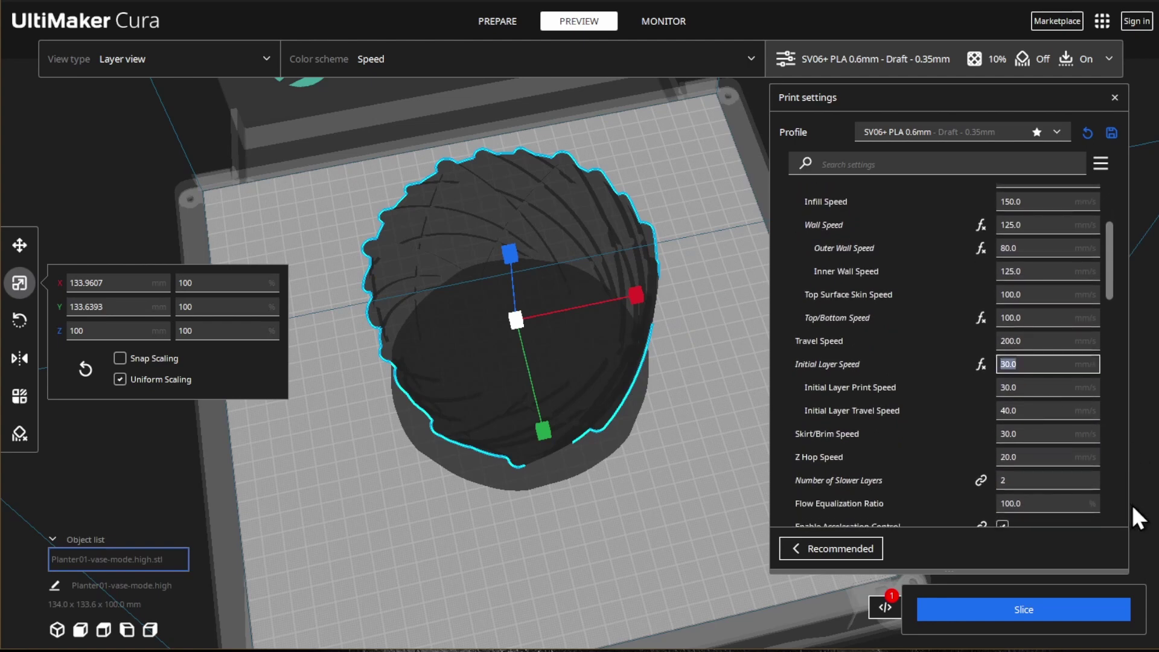
text(60)
key(Return)
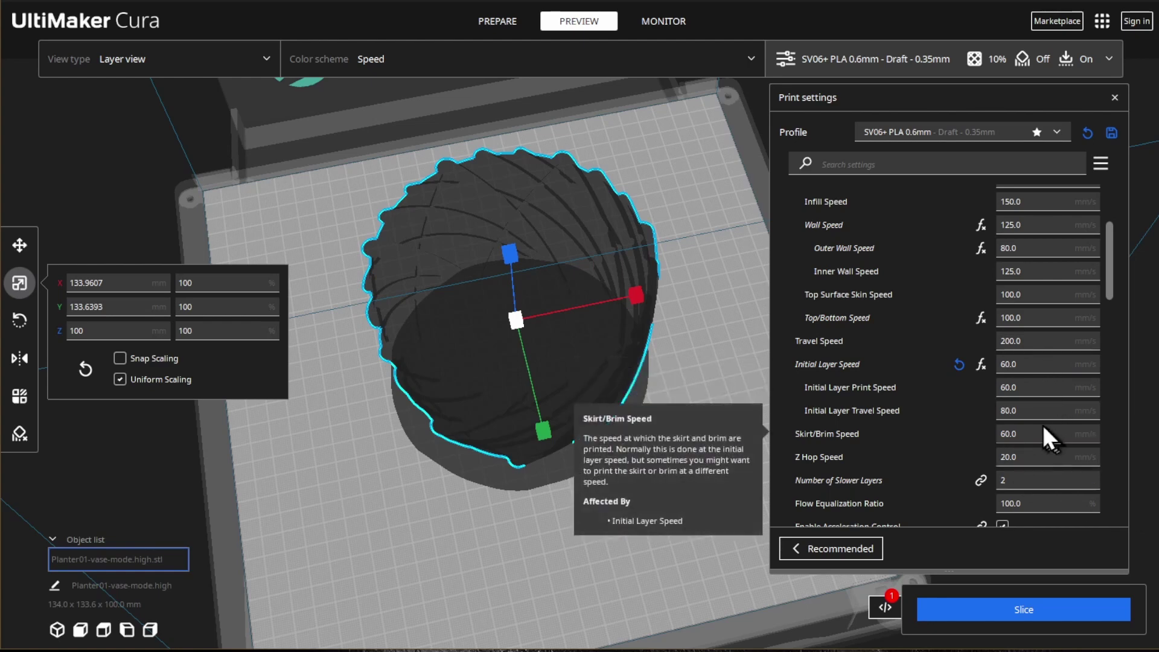
mouse_move(1039, 383)
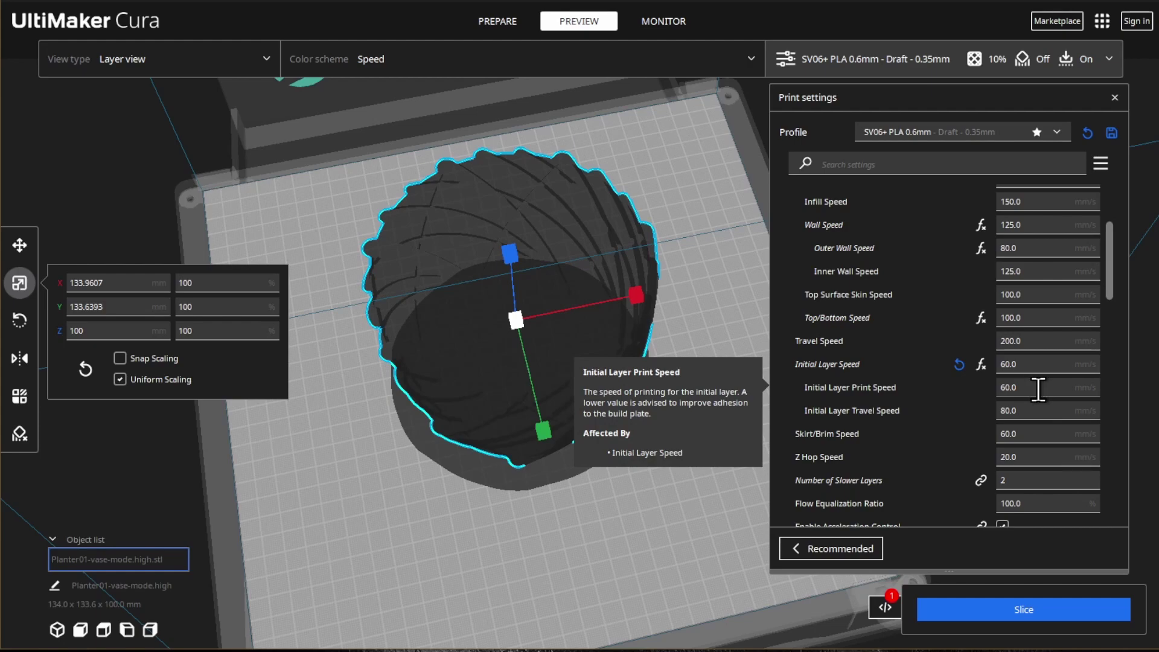
right_drag(660, 548, 661, 486)
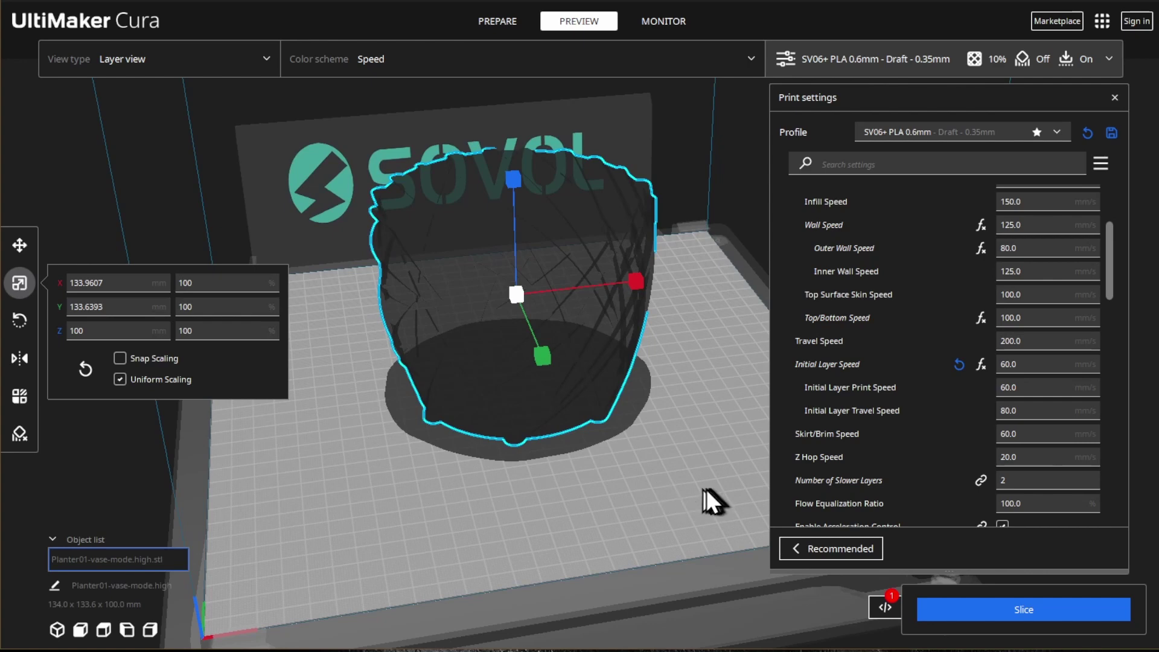
scroll(961, 243, up, 3)
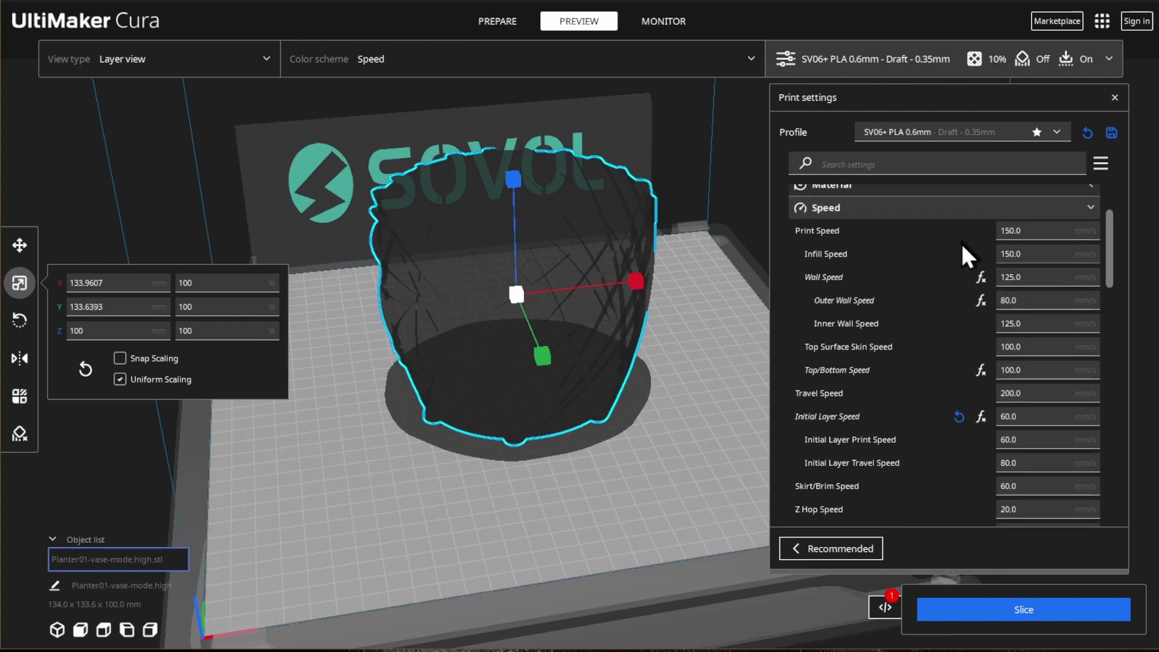
click(924, 209)
- Change Build Plate Adhesion Type from Brim to Skirt and return to the Prepare stage
click(909, 367)
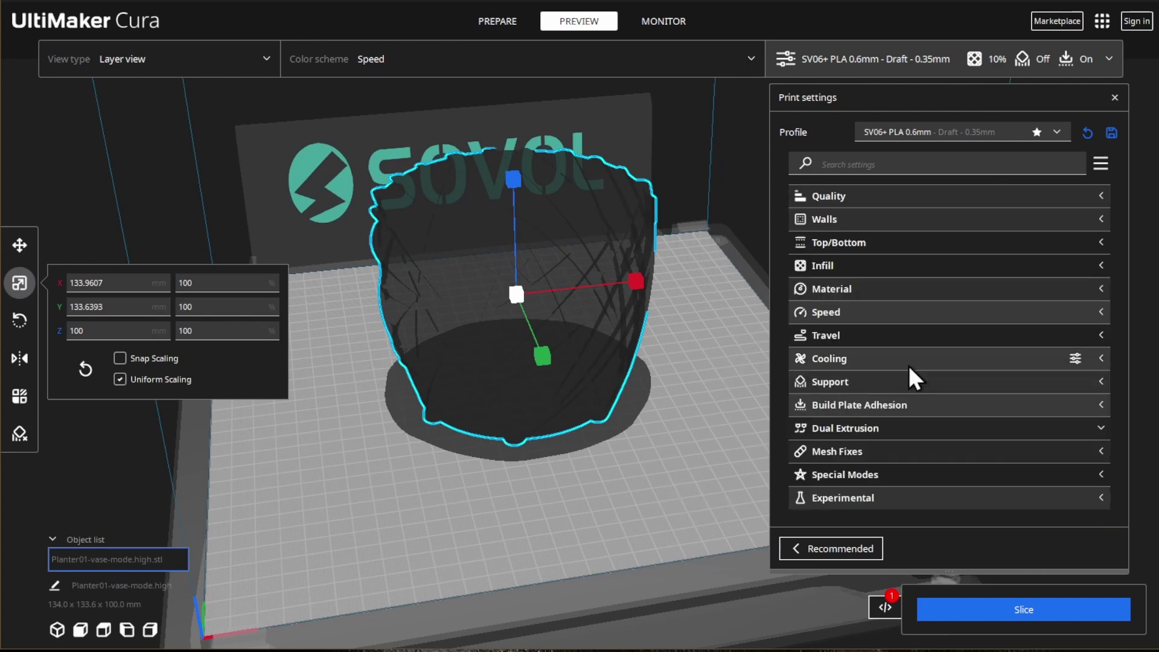
click(883, 407)
click(1035, 431)
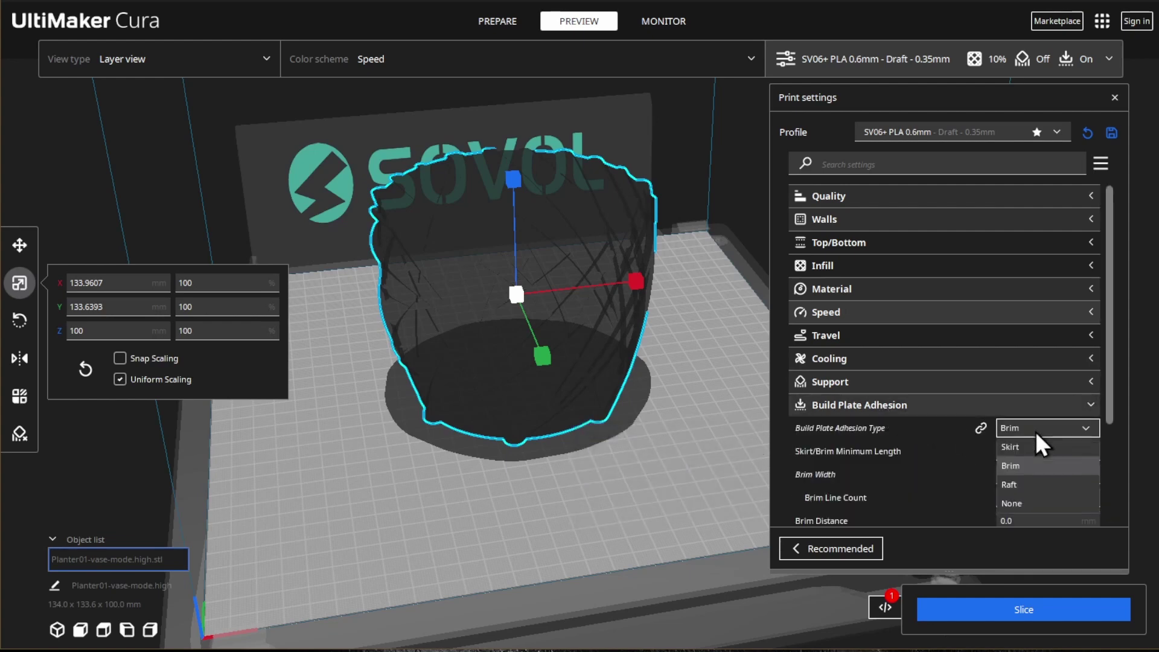
click(1018, 447)
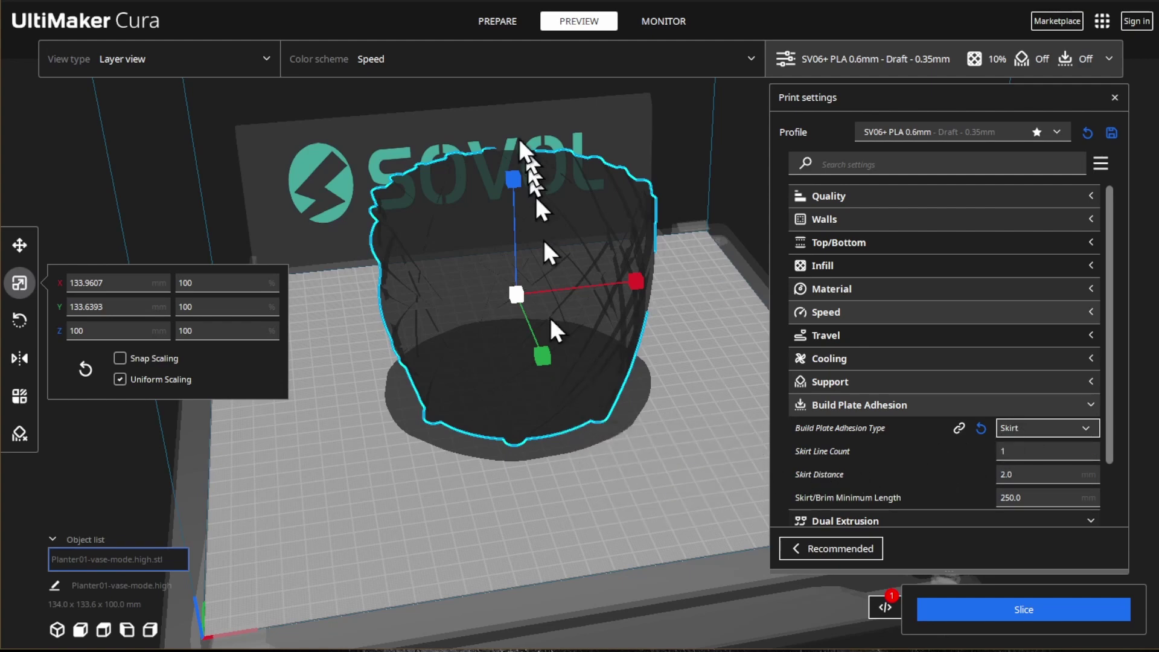
click(495, 18)
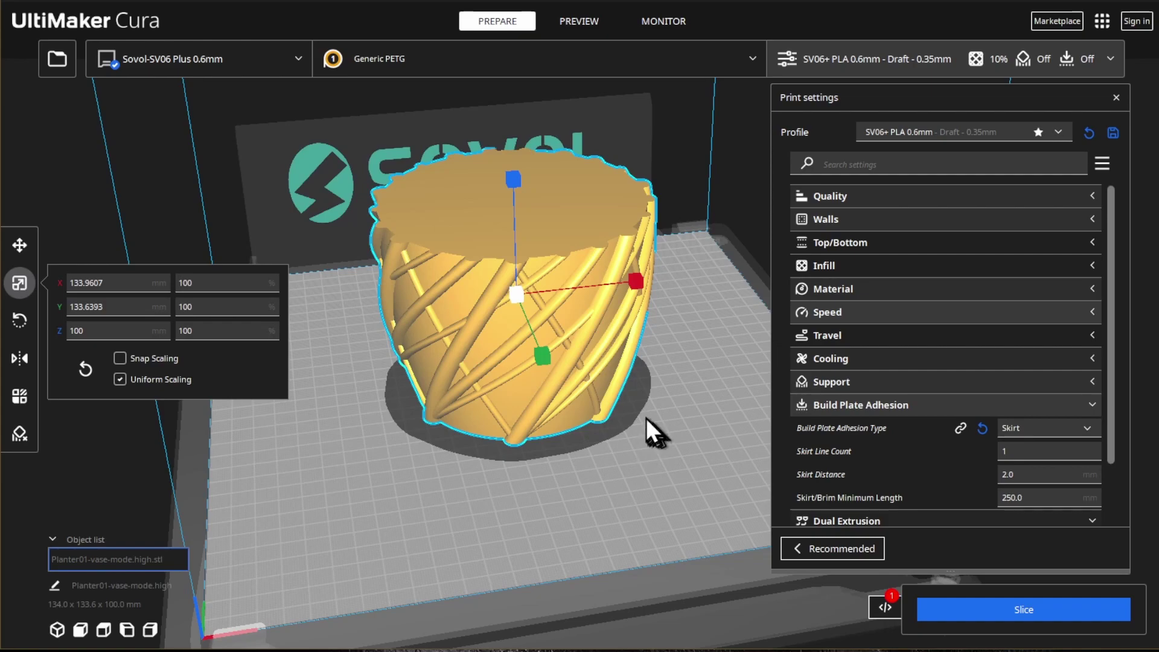
scroll(506, 439, up, 5)
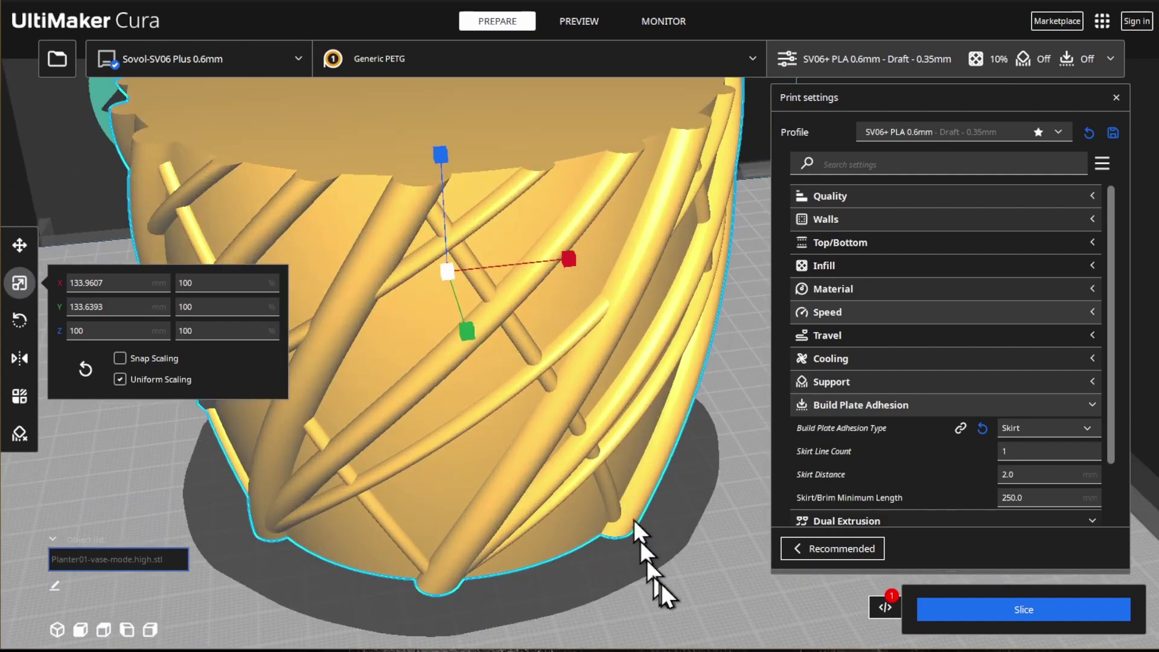
right_drag(641, 541, 699, 450)
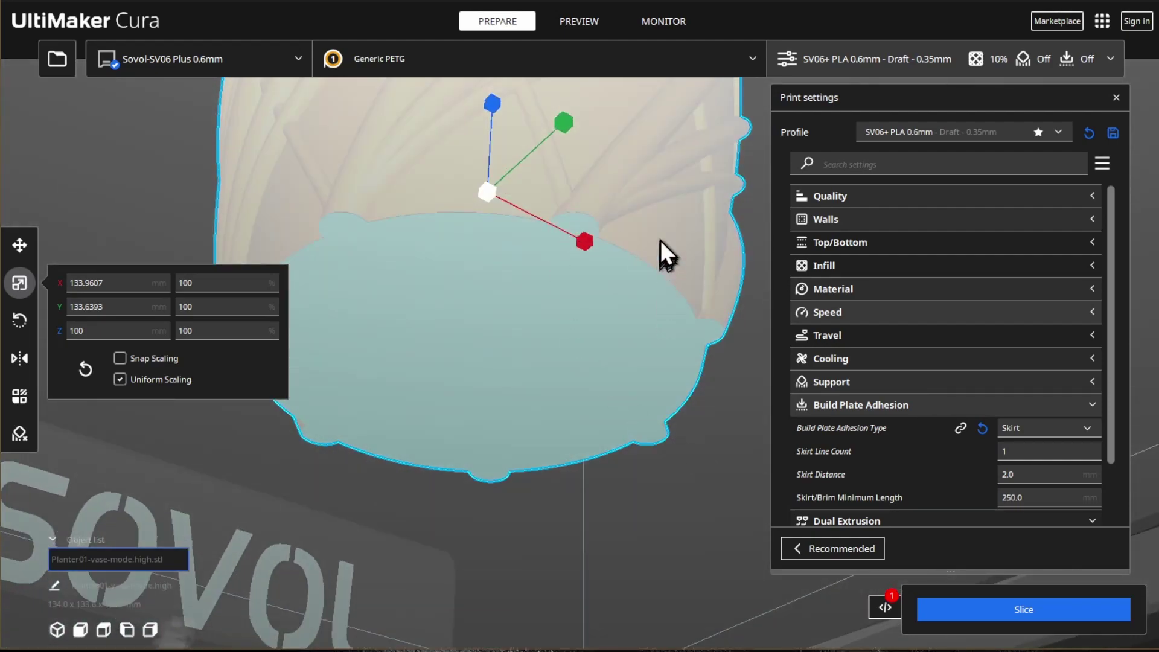
right_drag(660, 240, 661, 343)
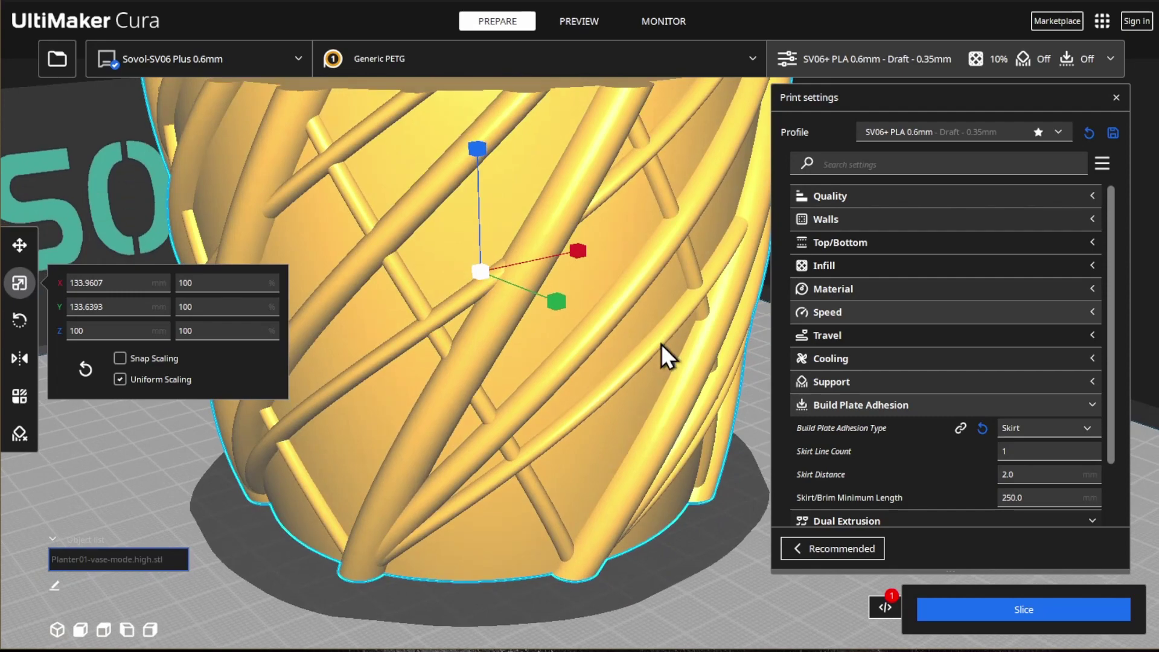
scroll(586, 402, down, 2)
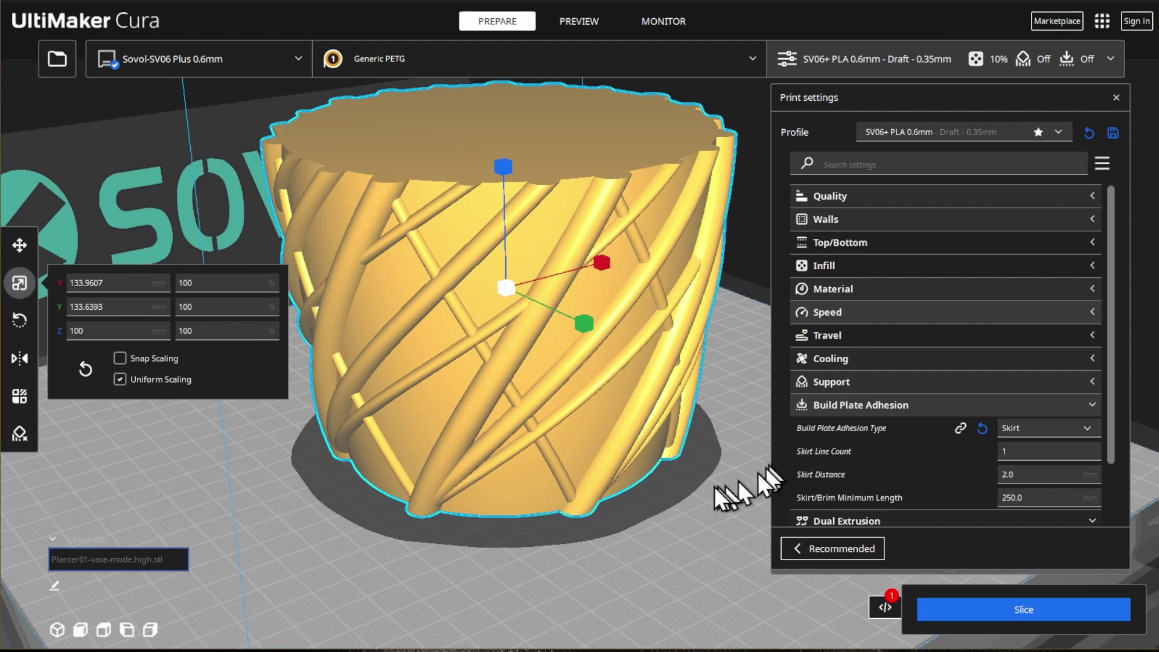
click(983, 614)
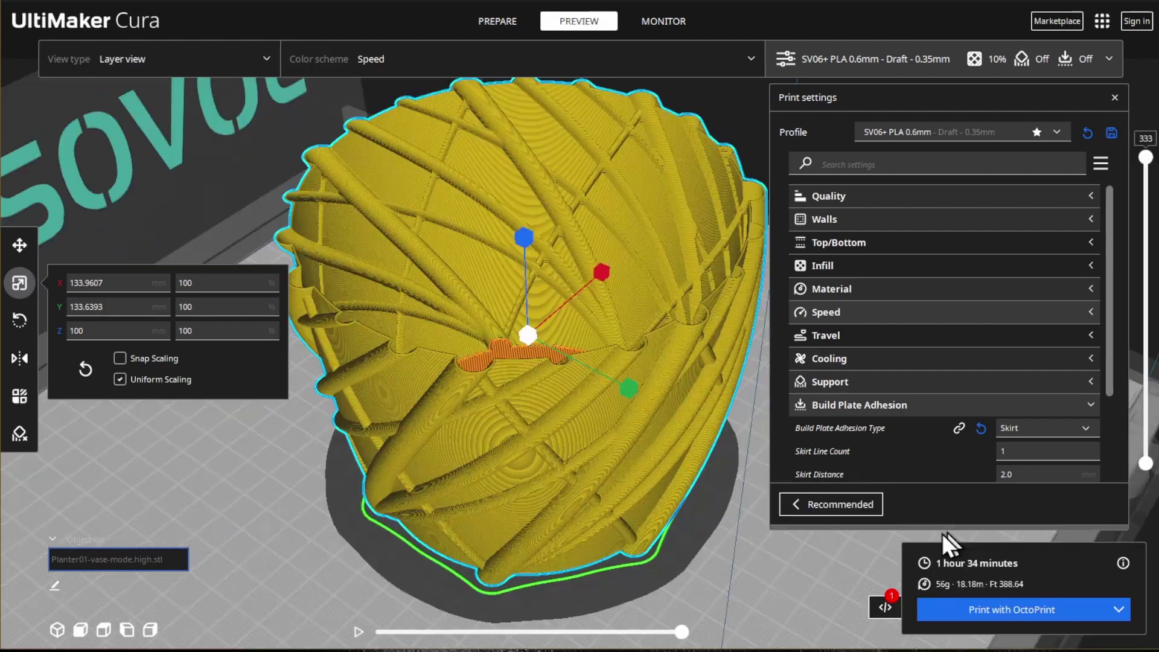
- Orbit the sliced planter and show the speed colour legend (48.55–100 mm/s)
right_drag(565, 455, 573, 465)
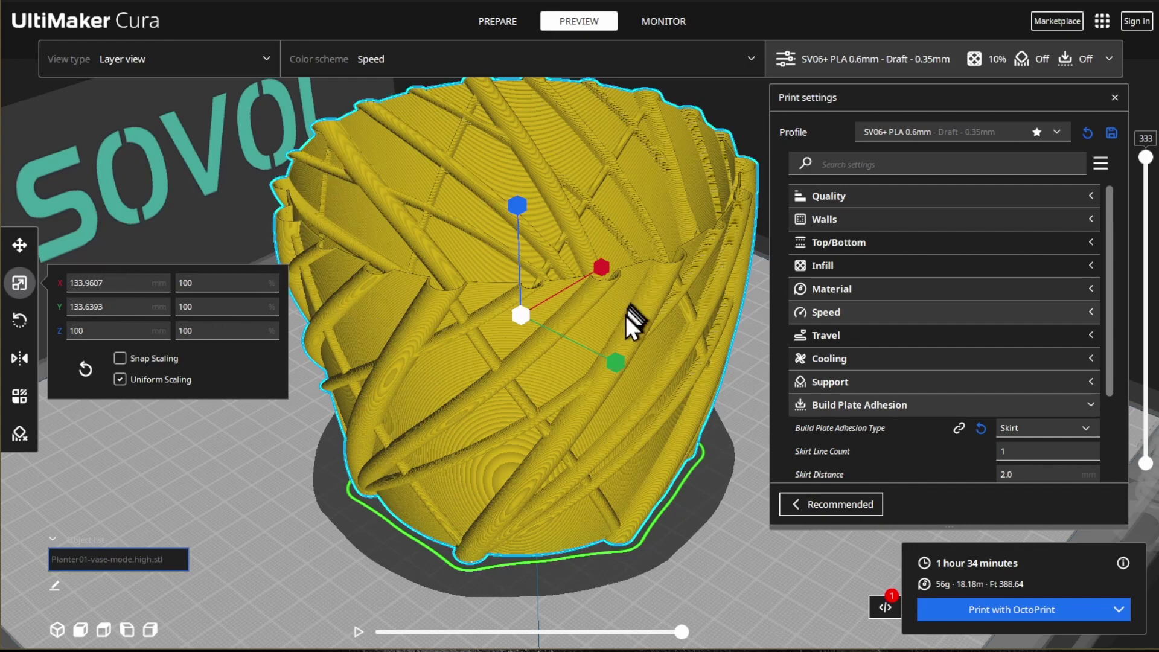
scroll(624, 318, down, 3)
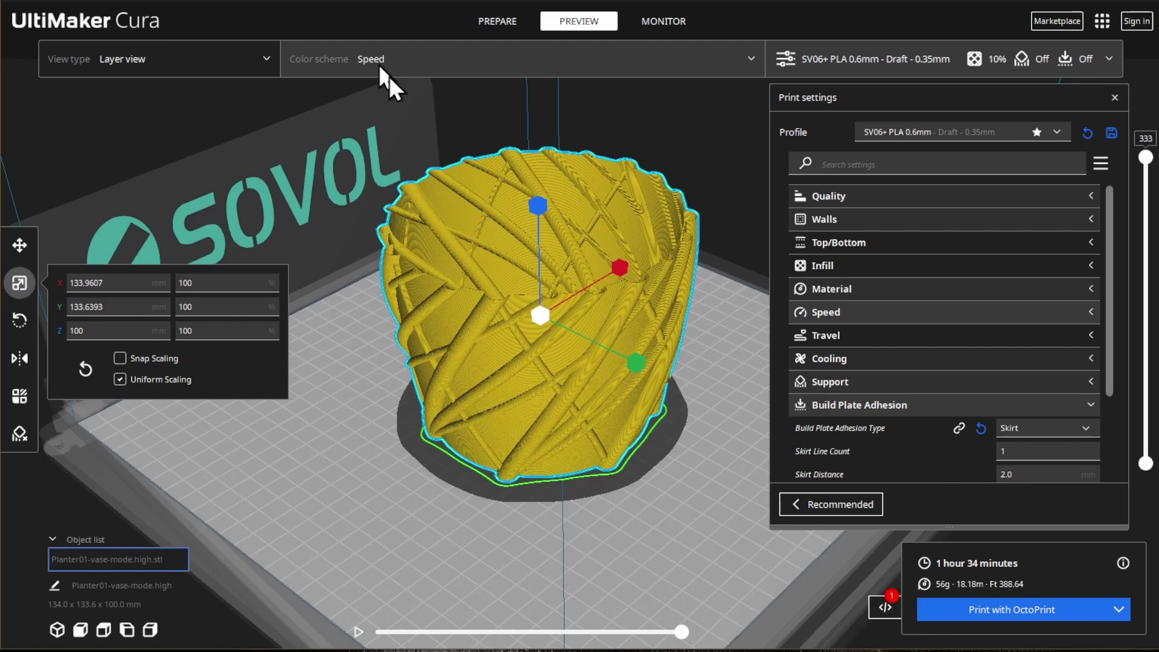
mouse_move(536, 355)
right_down()
mouse_move(474, 375)
mouse_move(536, 380)
mouse_move(523, 338)
right_up()
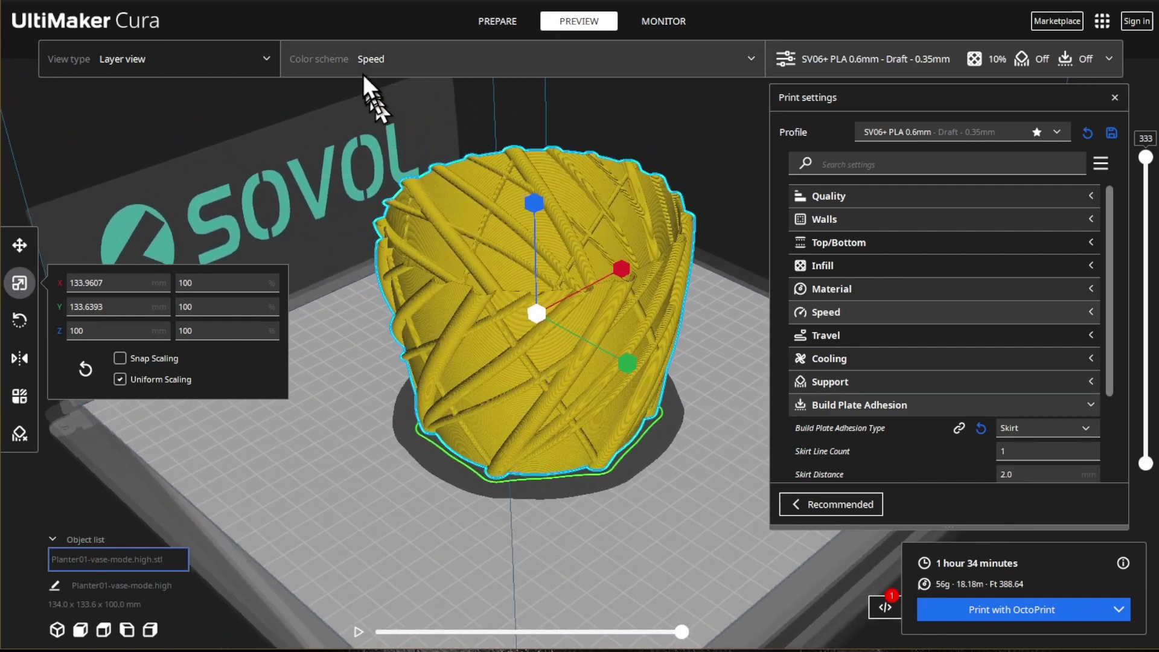
click(381, 65)
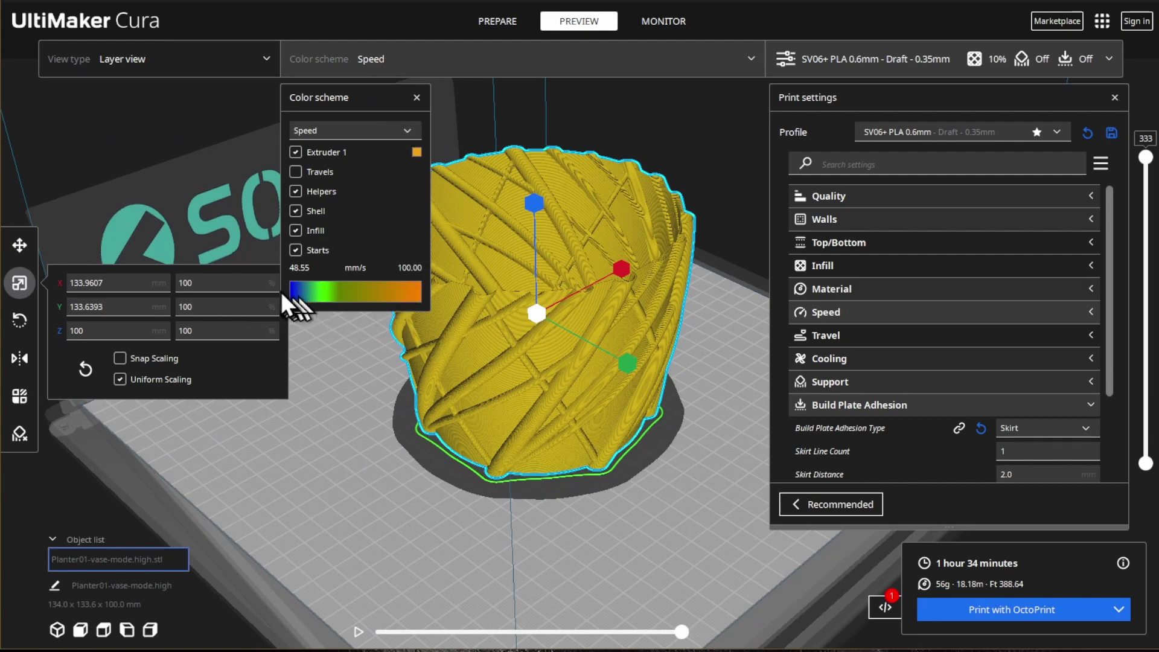
- Inspect the planter's base from below, then lower the layer slider to layer 3
right_drag(572, 305, 601, 357)
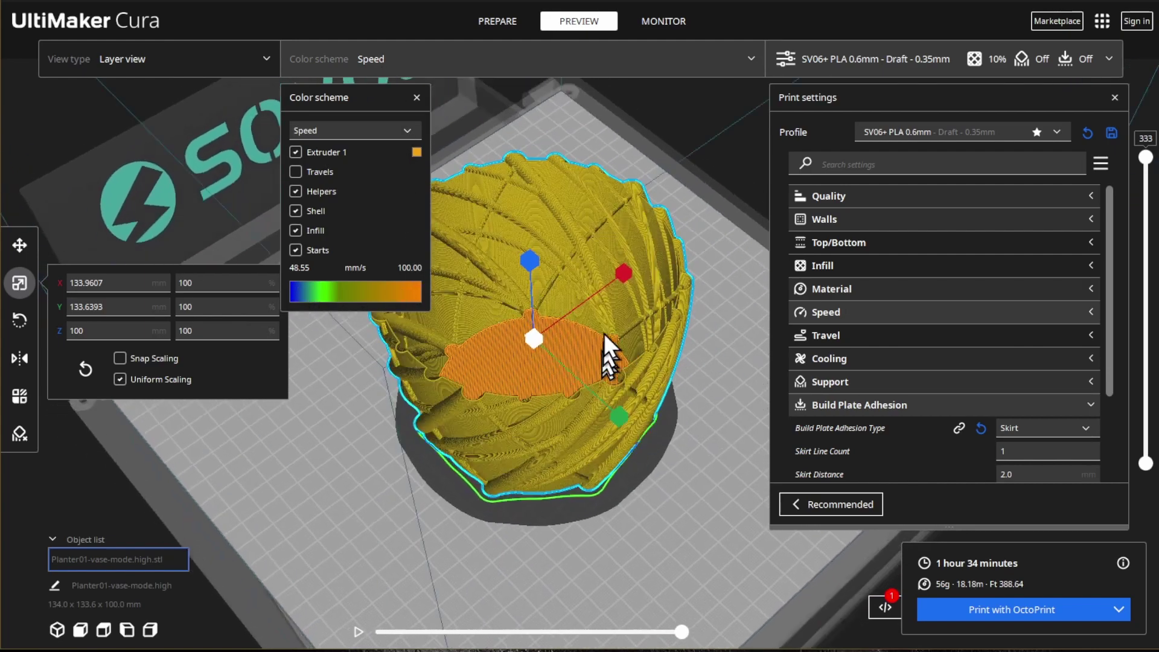
right_drag(604, 337, 586, 160)
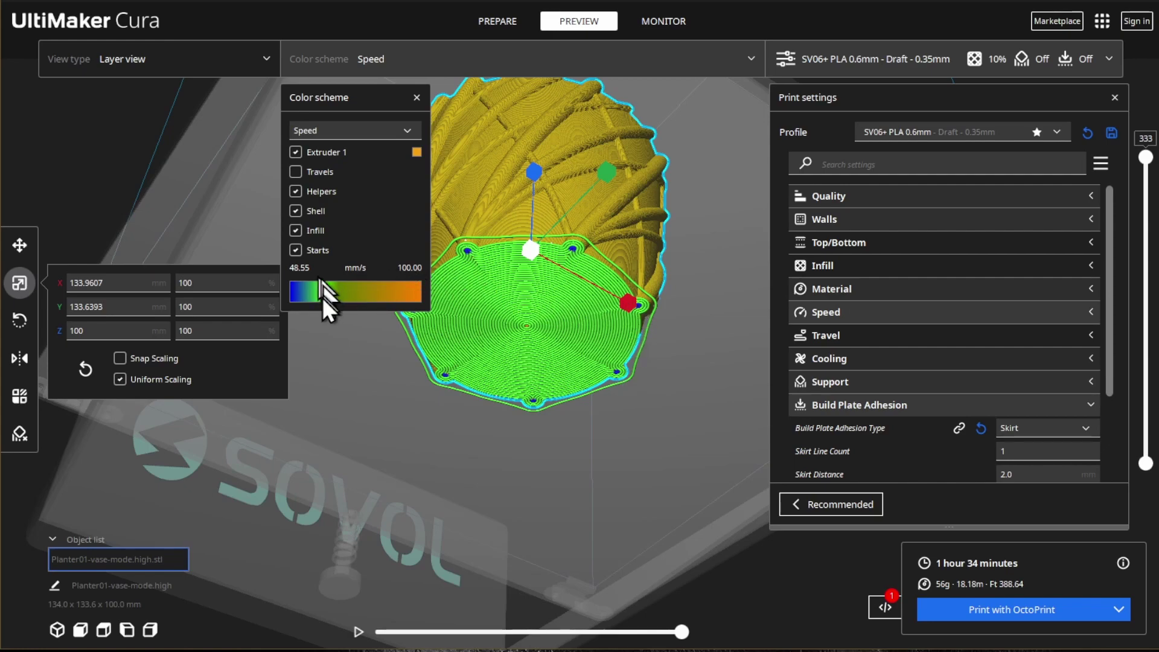
scroll(545, 304, up, 3)
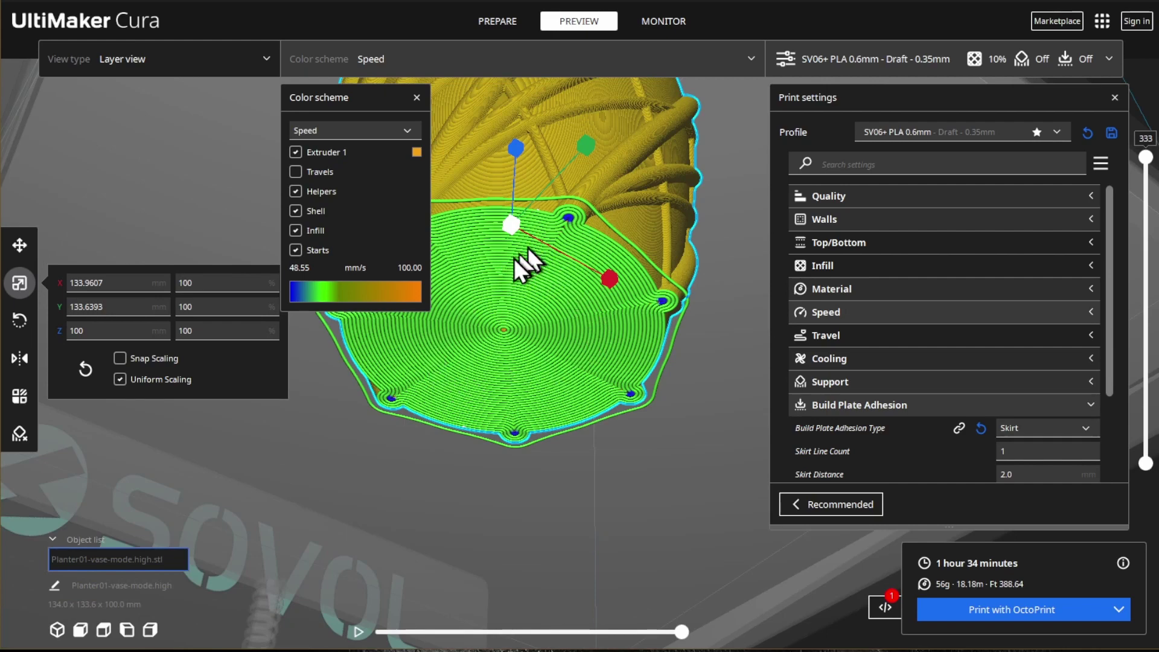
right_drag(513, 258, 546, 285)
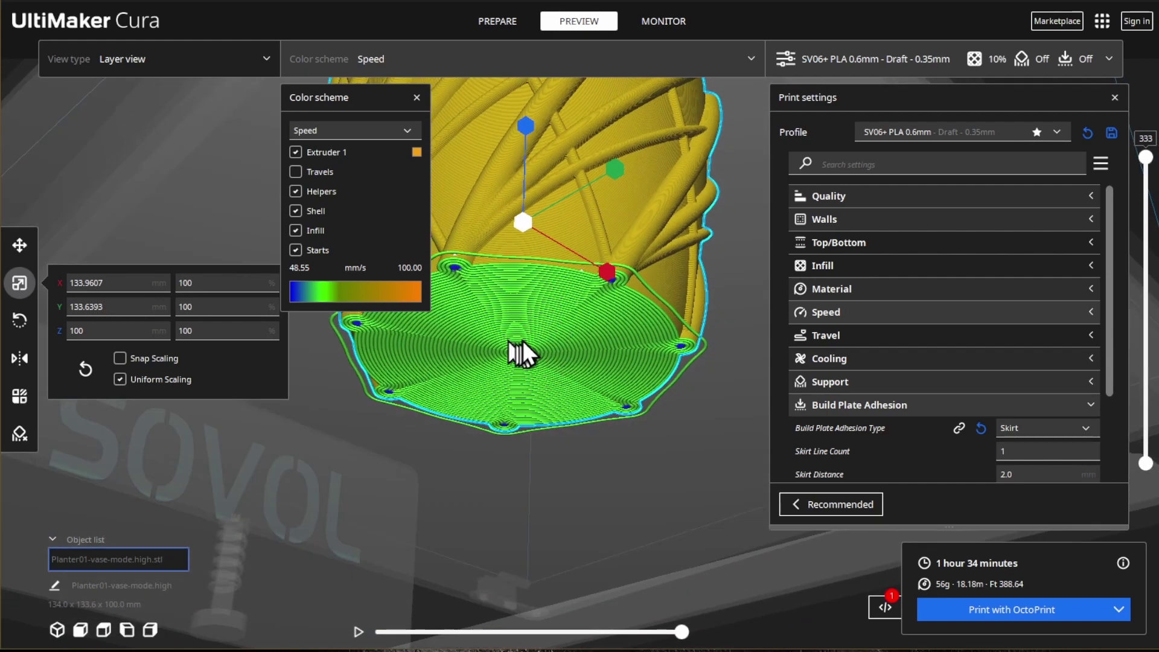
scroll(510, 330, up, 2)
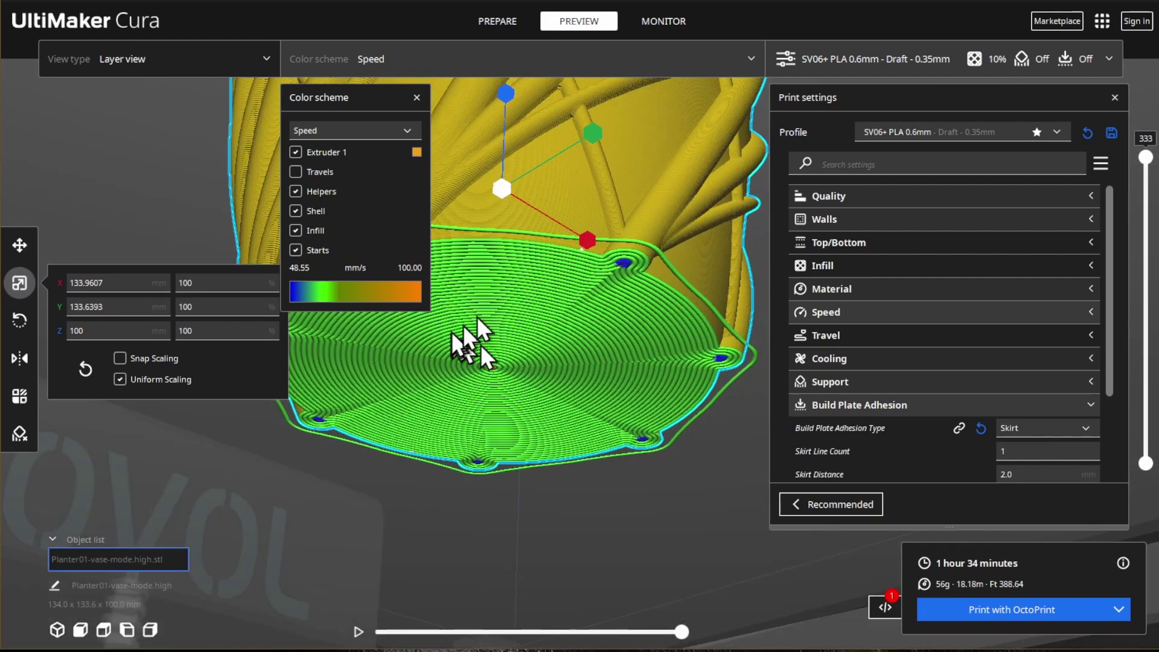
right_drag(478, 329, 501, 335)
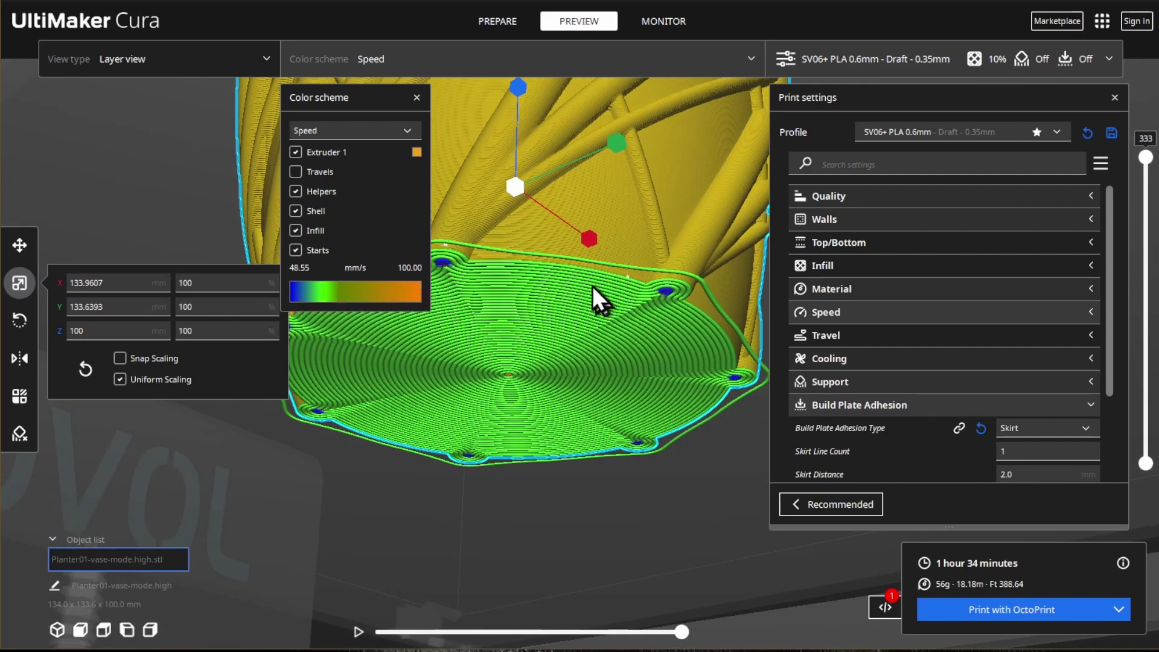
right_drag(598, 299, 621, 366)
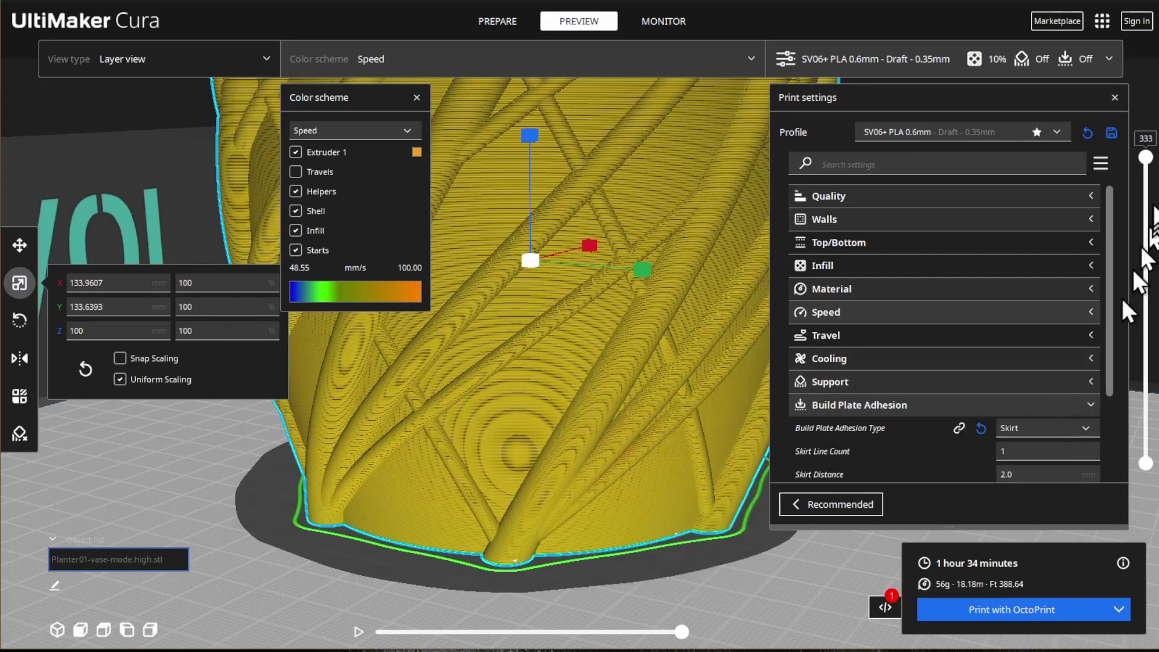
drag(1146, 157, 1148, 448)
scroll(1147, 451, up, 3)
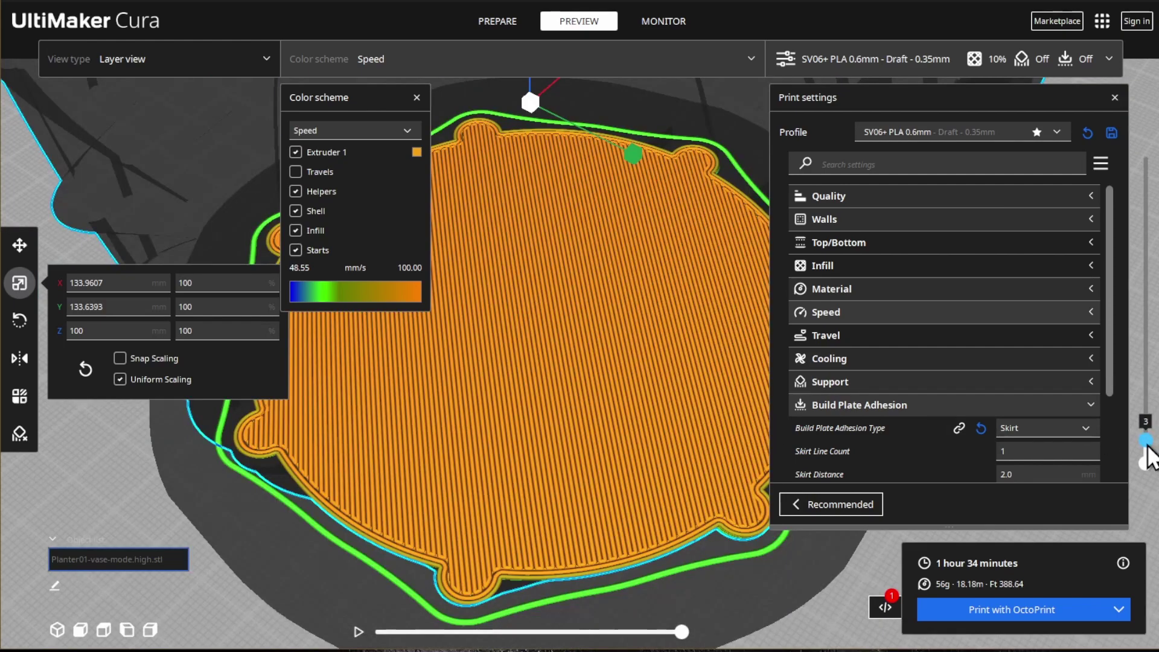
- Raise the layer preview from layer 3 to layer 71 using the Up arrow key
key(Up)
key(Up)
key(Up)
key(Up)
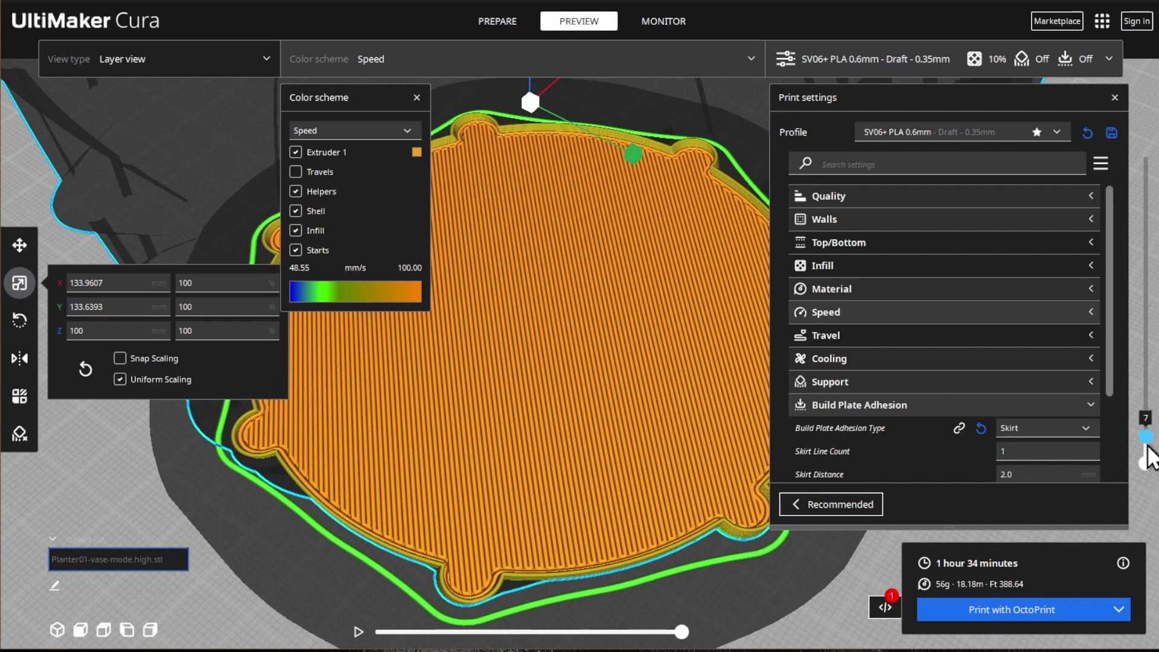
key(Up)
key(Up)
key(Up)
key(Up)
key(Up)
key(Up)
key(Up)
key(Up)
key(Up)
key(Up)
key(Up)
key(Up)
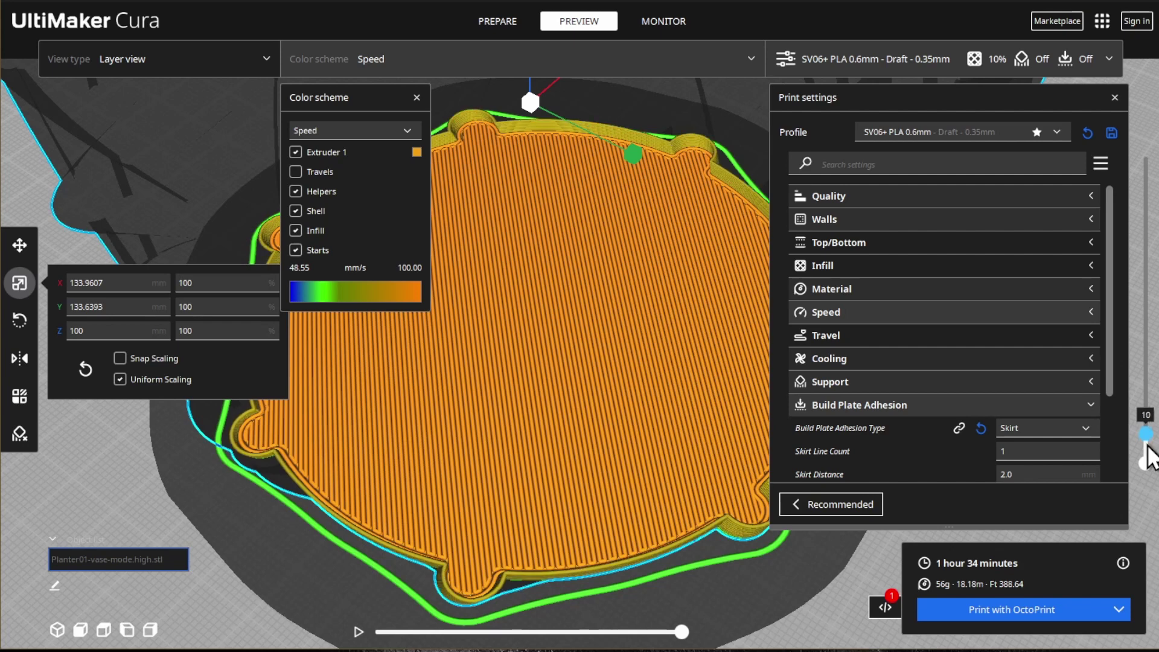
key(Up)
key(Up)
key(Up)
key(Up)
key(Up)
key(Up)
key(Up)
key(Up)
key(Up)
key(Up)
key(Up)
key(Up)
key(Up)
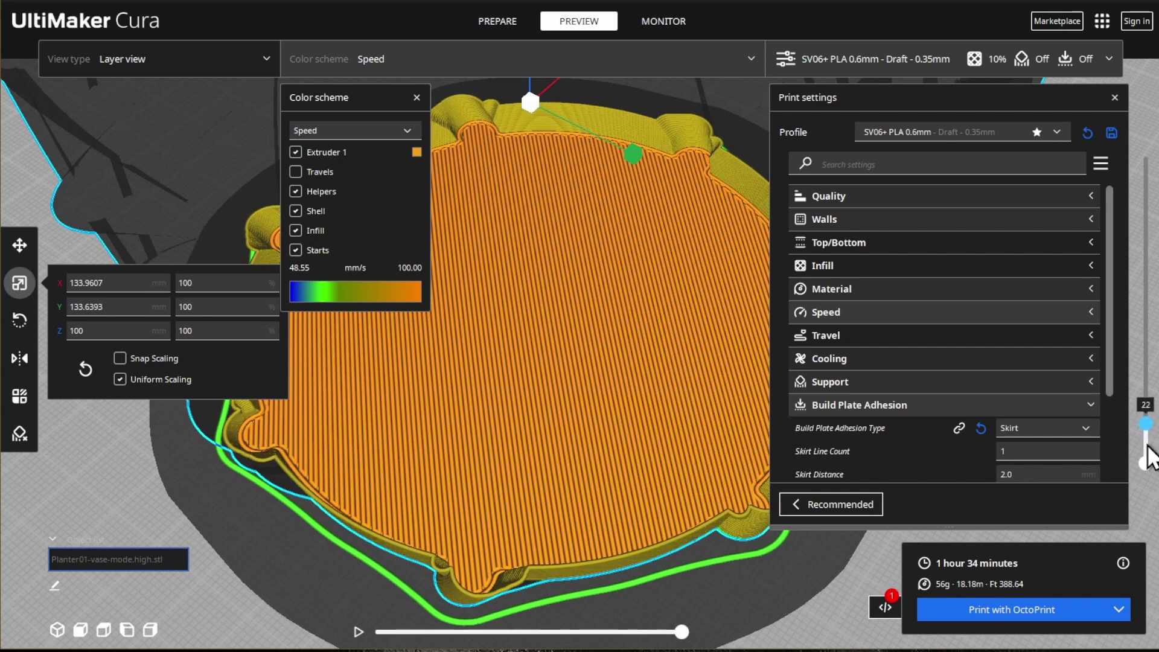
key(Up)
key(Up)
key(Up)
key(Up)
key(Up)
key(Up)
key(Up)
key(Up)
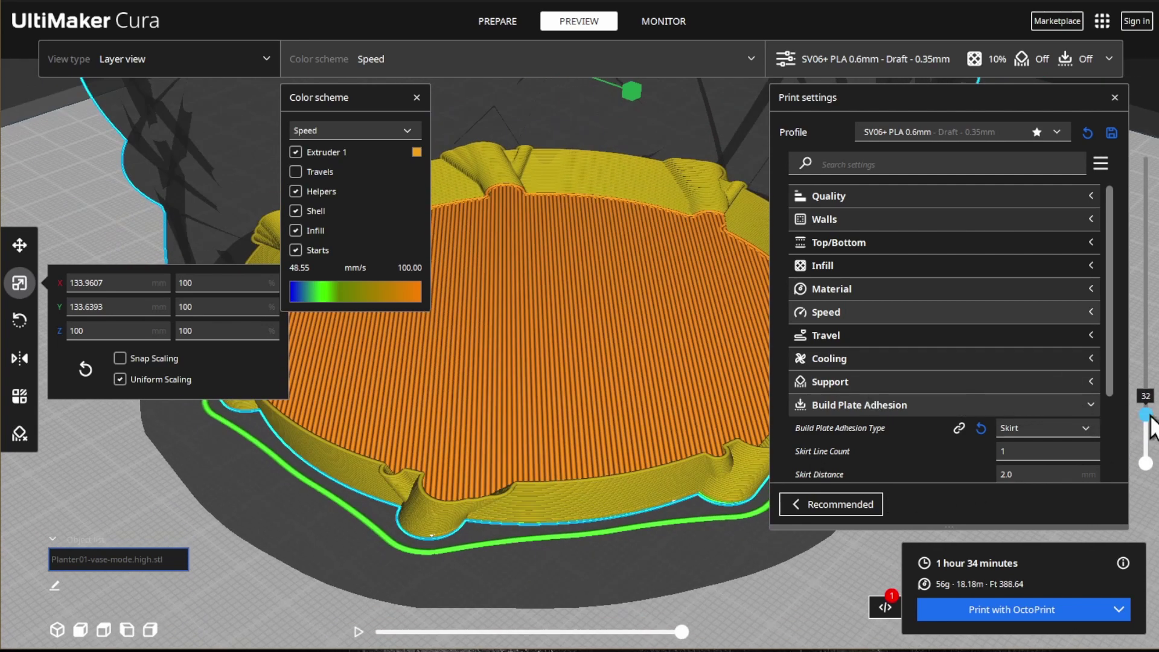
key(Up)
key(Up)
key(Up)
key(Up)
key(Up)
key(Up)
key(Up)
key(Up)
key(Up)
key(Up)
key(Up)
key(Up)
key(Up)
key(Up)
key(Up)
key(Up)
key(Up)
key(Up)
key(Up)
key(Up)
key(Up)
key(Up)
key(Up)
key(Up)
key(Up)
key(Up)
key(Up)
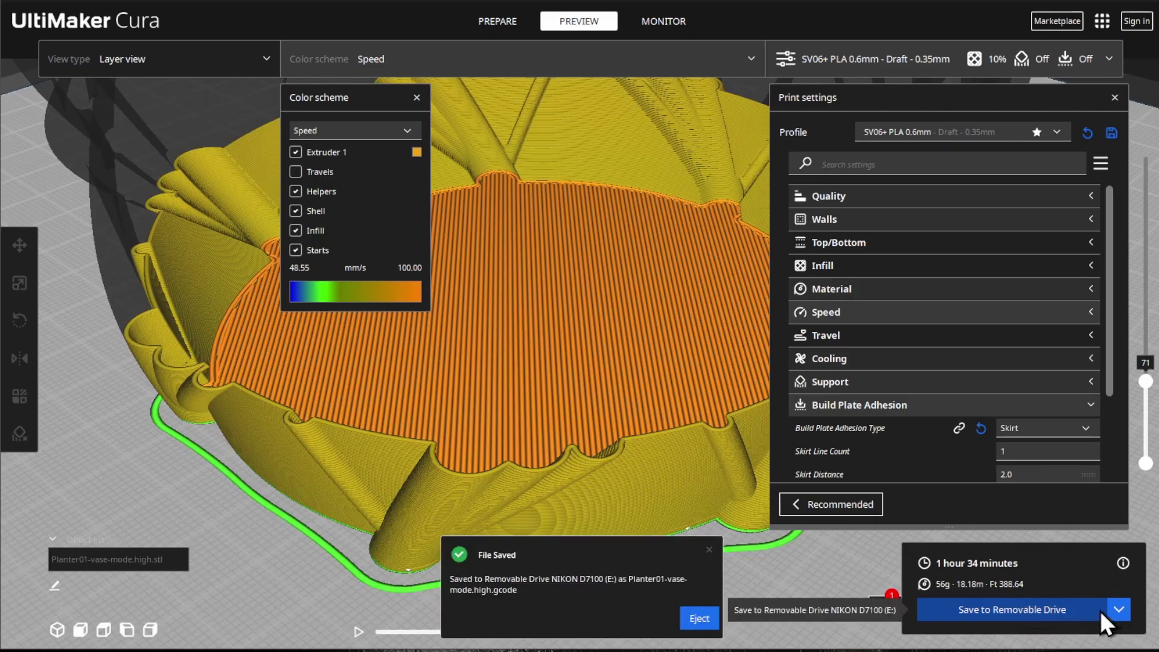
- Eject the removable drive from the File Saved notification
click(700, 618)
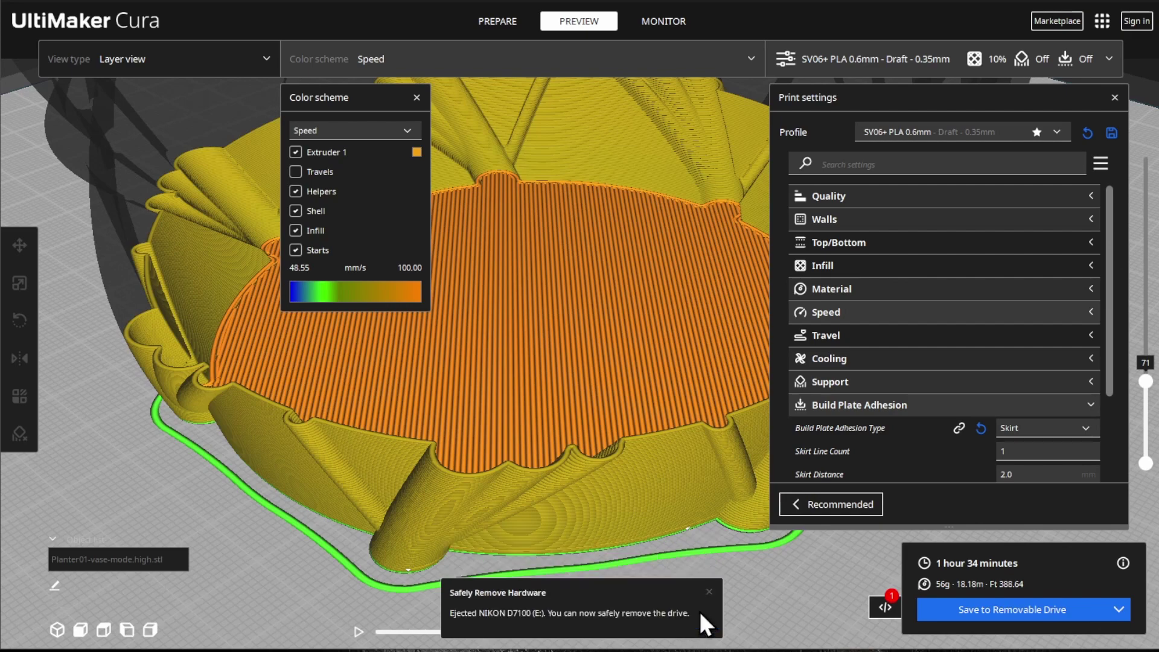